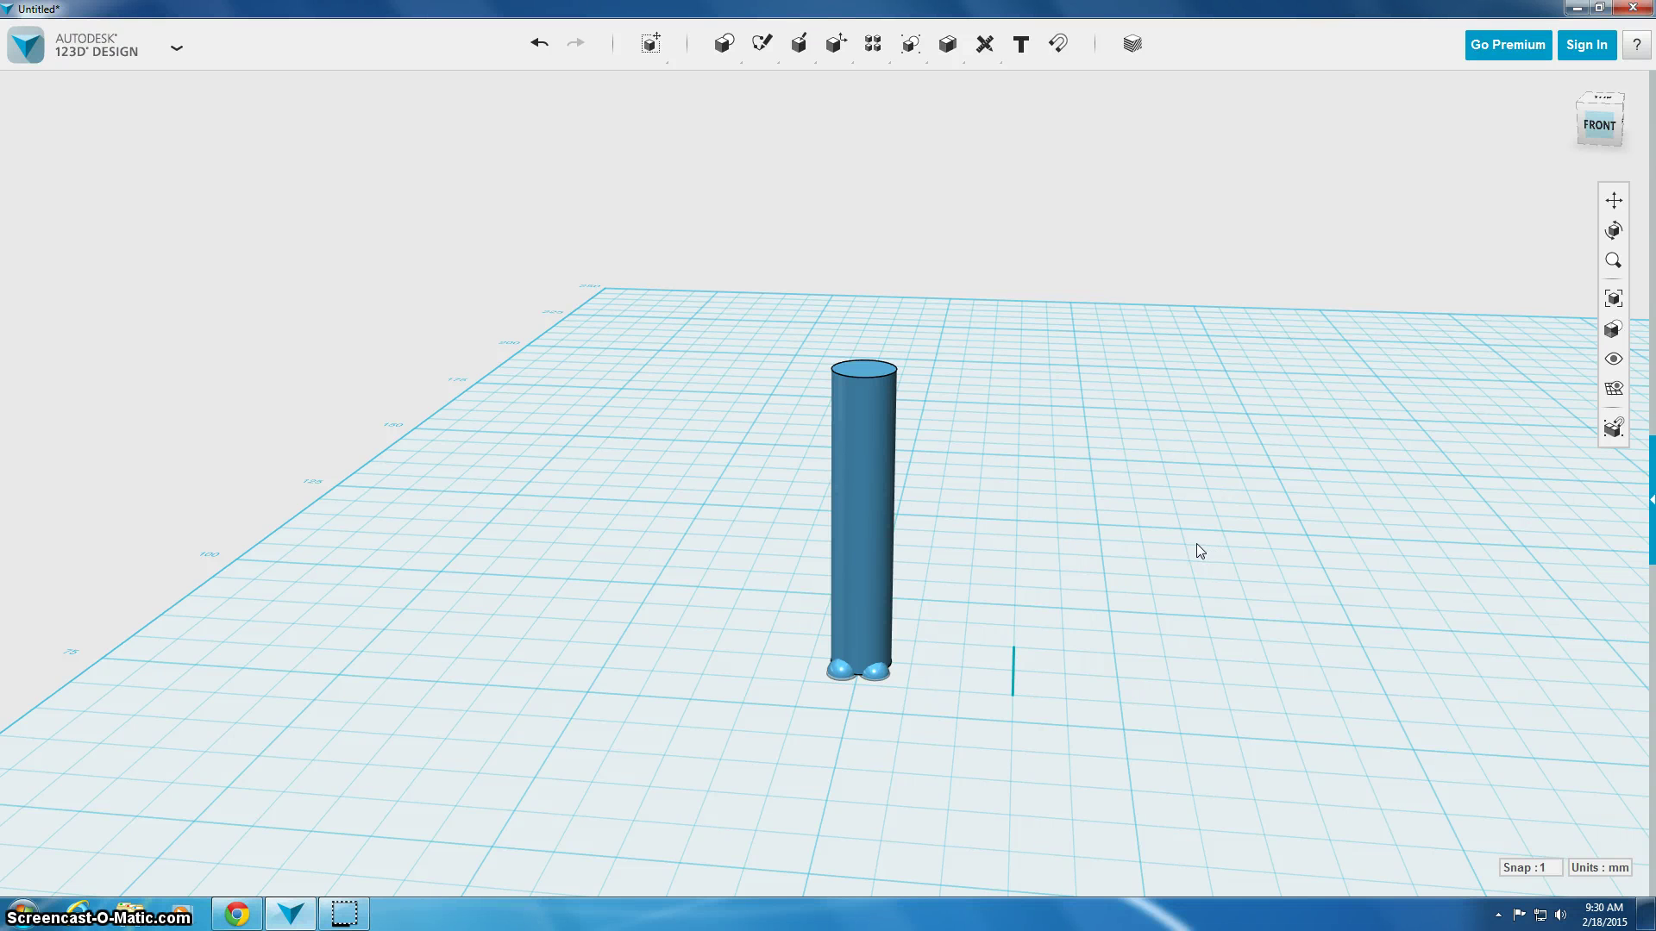
Step: Draw a wavy S-shaped spline on the grid right of the cylinder, then view from above
left_click(1125, 502)
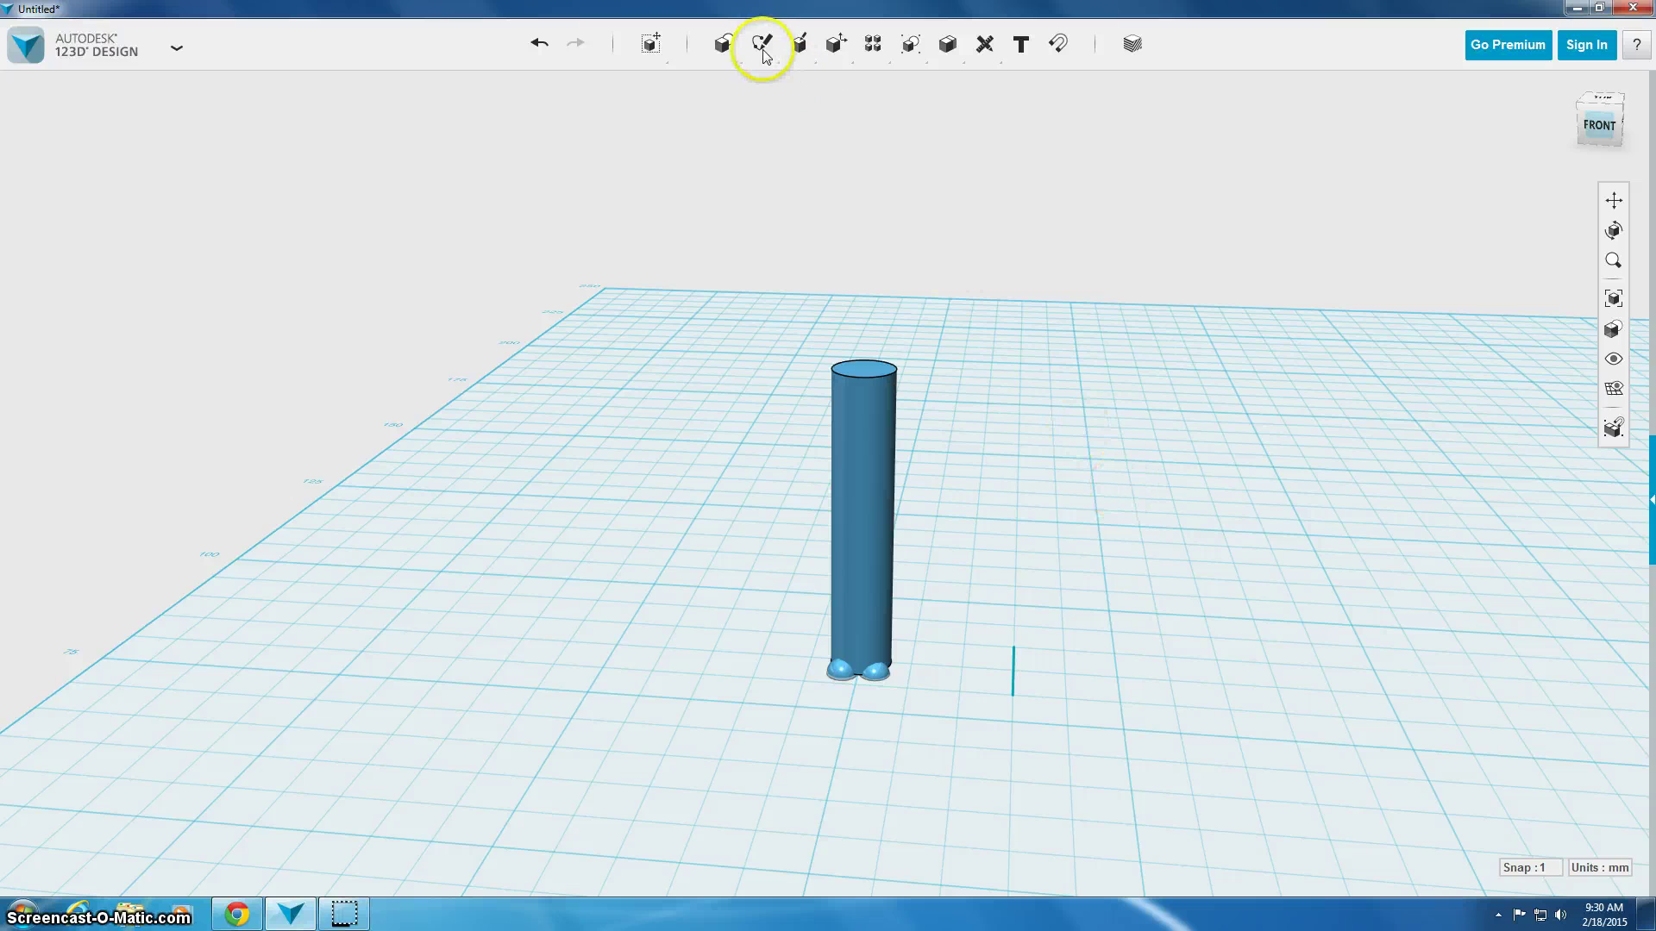
mouse_move(765, 53)
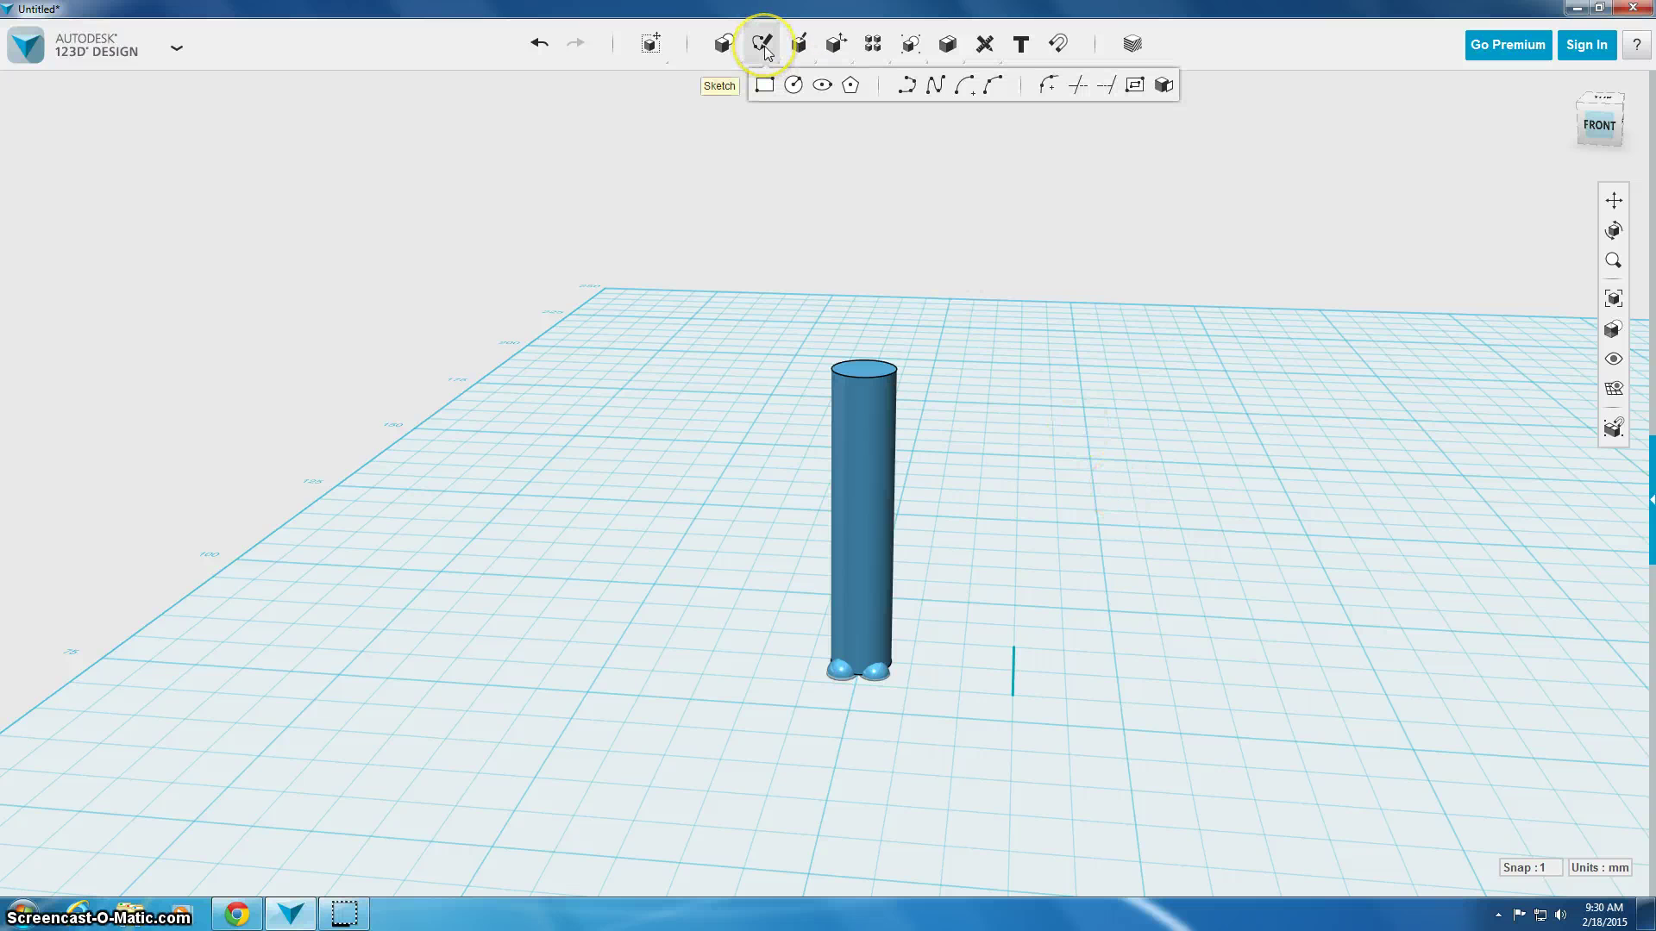
left_click(936, 97)
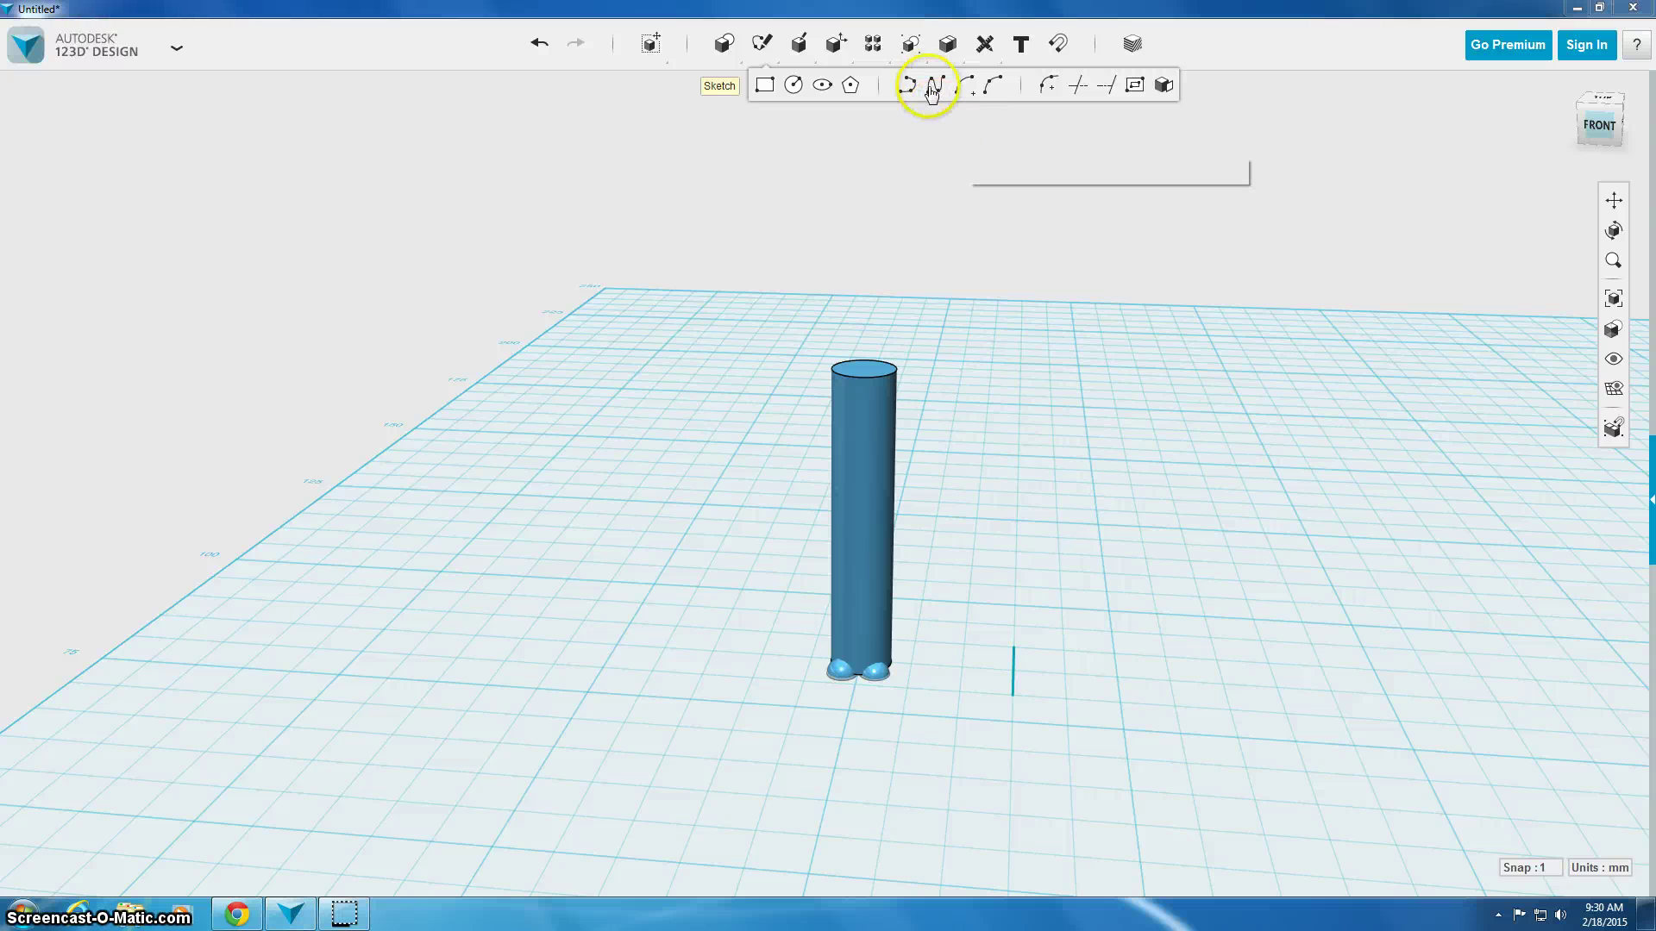
left_click(933, 86)
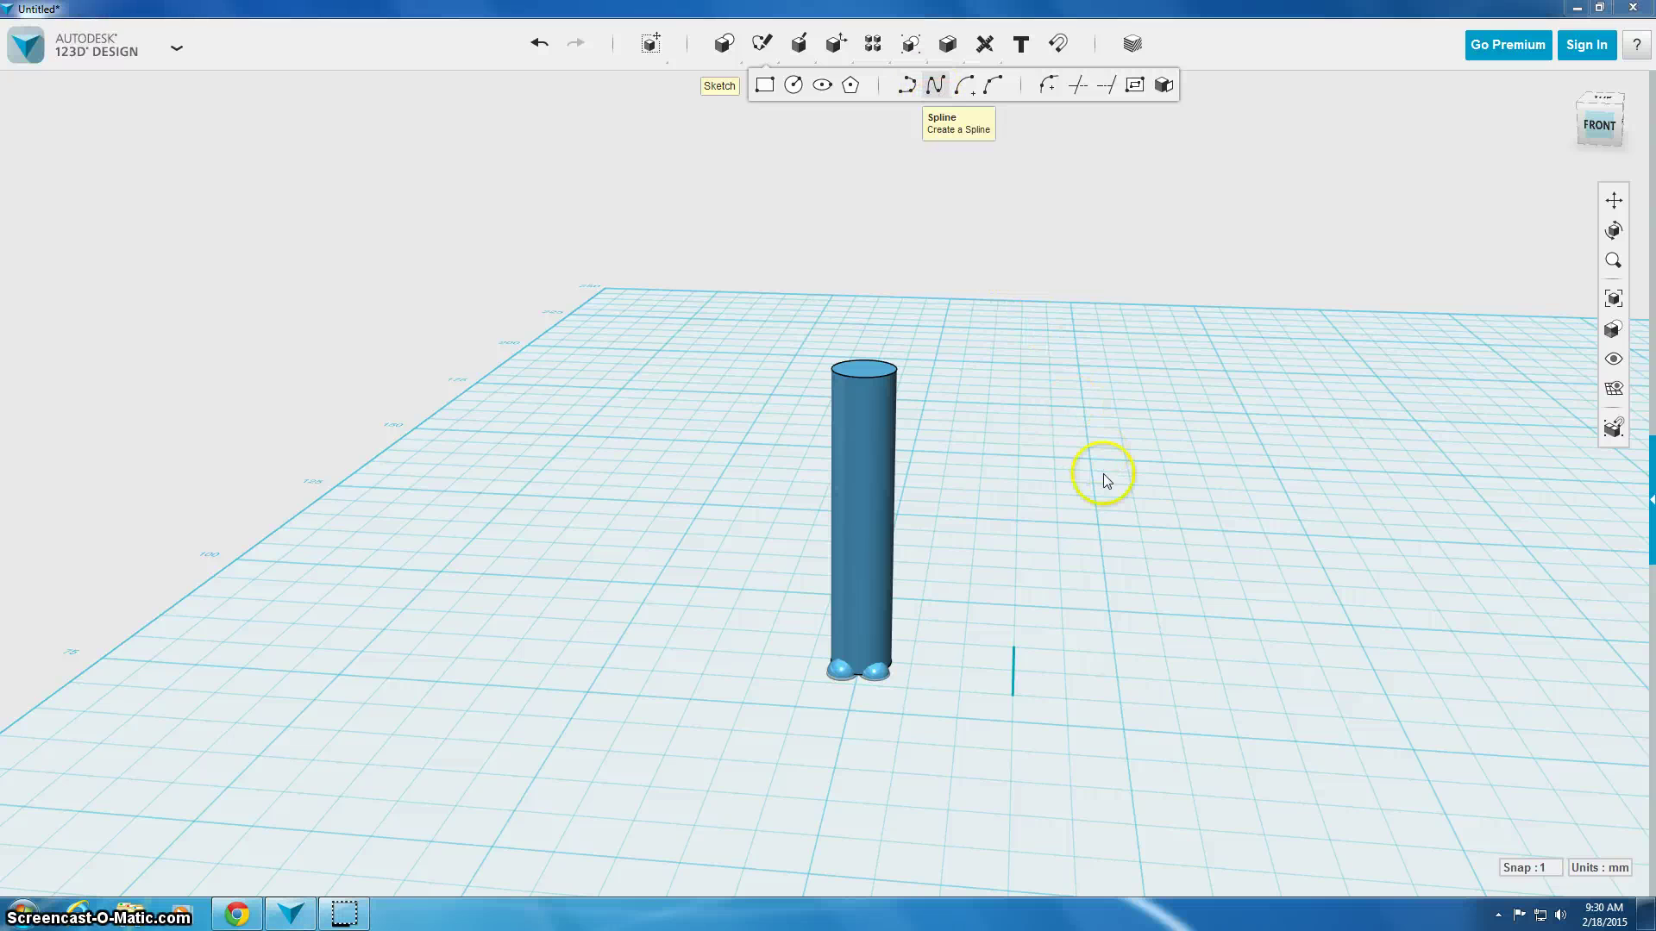
left_click(1099, 526)
left_click(1098, 524)
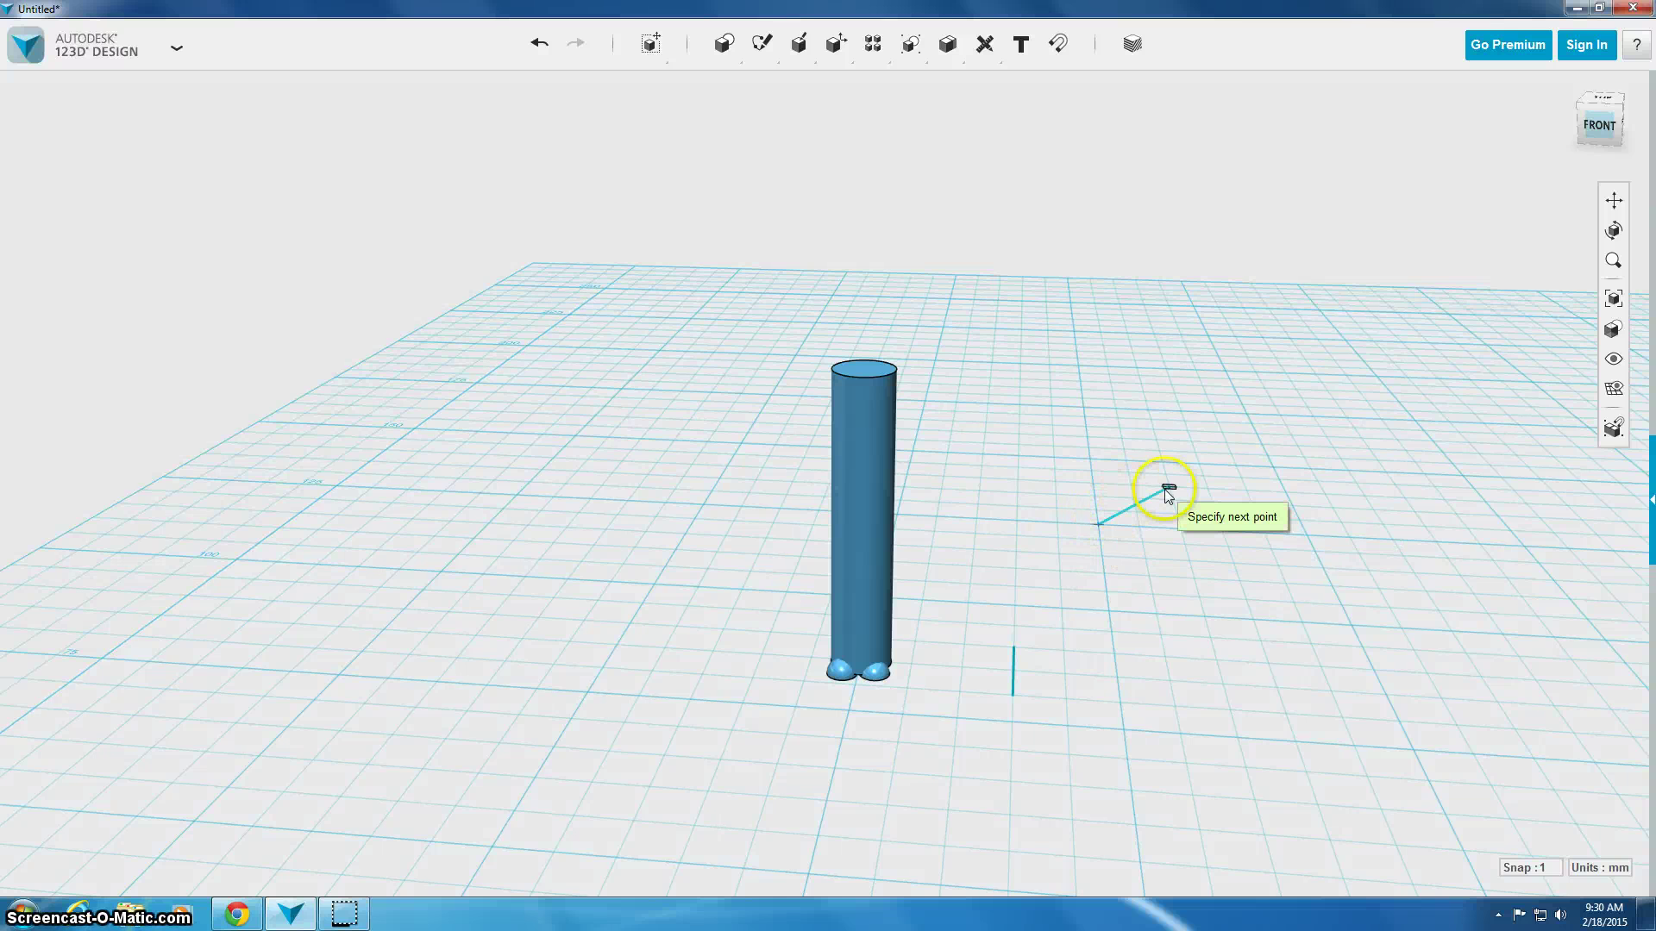
left_click(1265, 533)
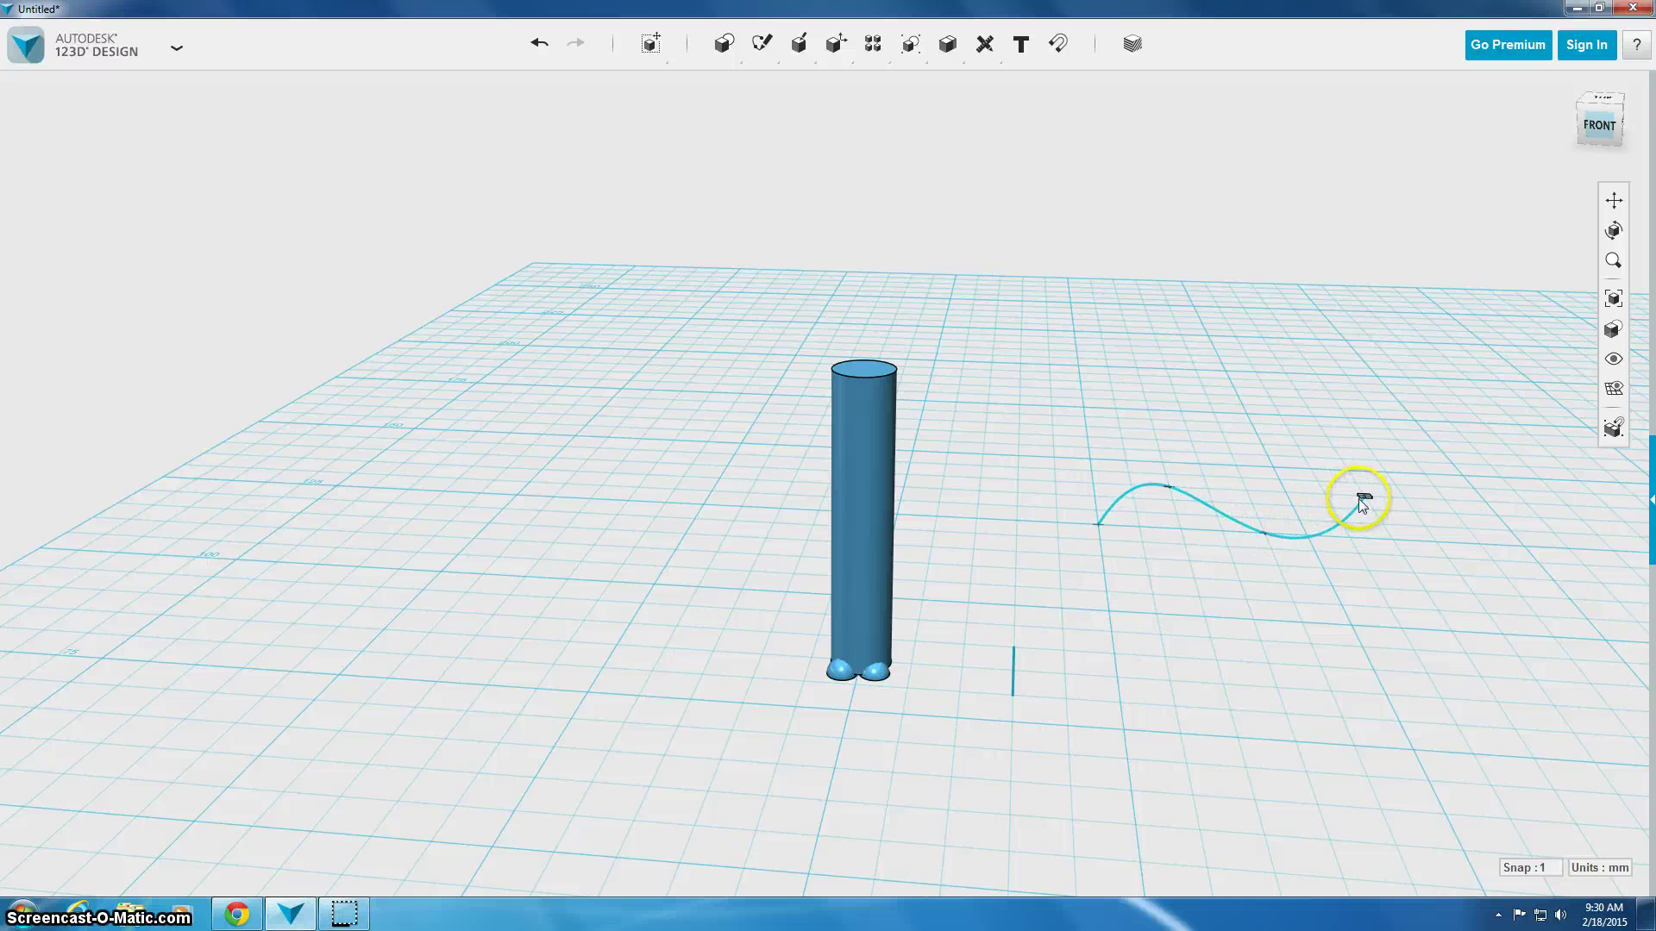
left_click(1340, 522)
double_click(1364, 495)
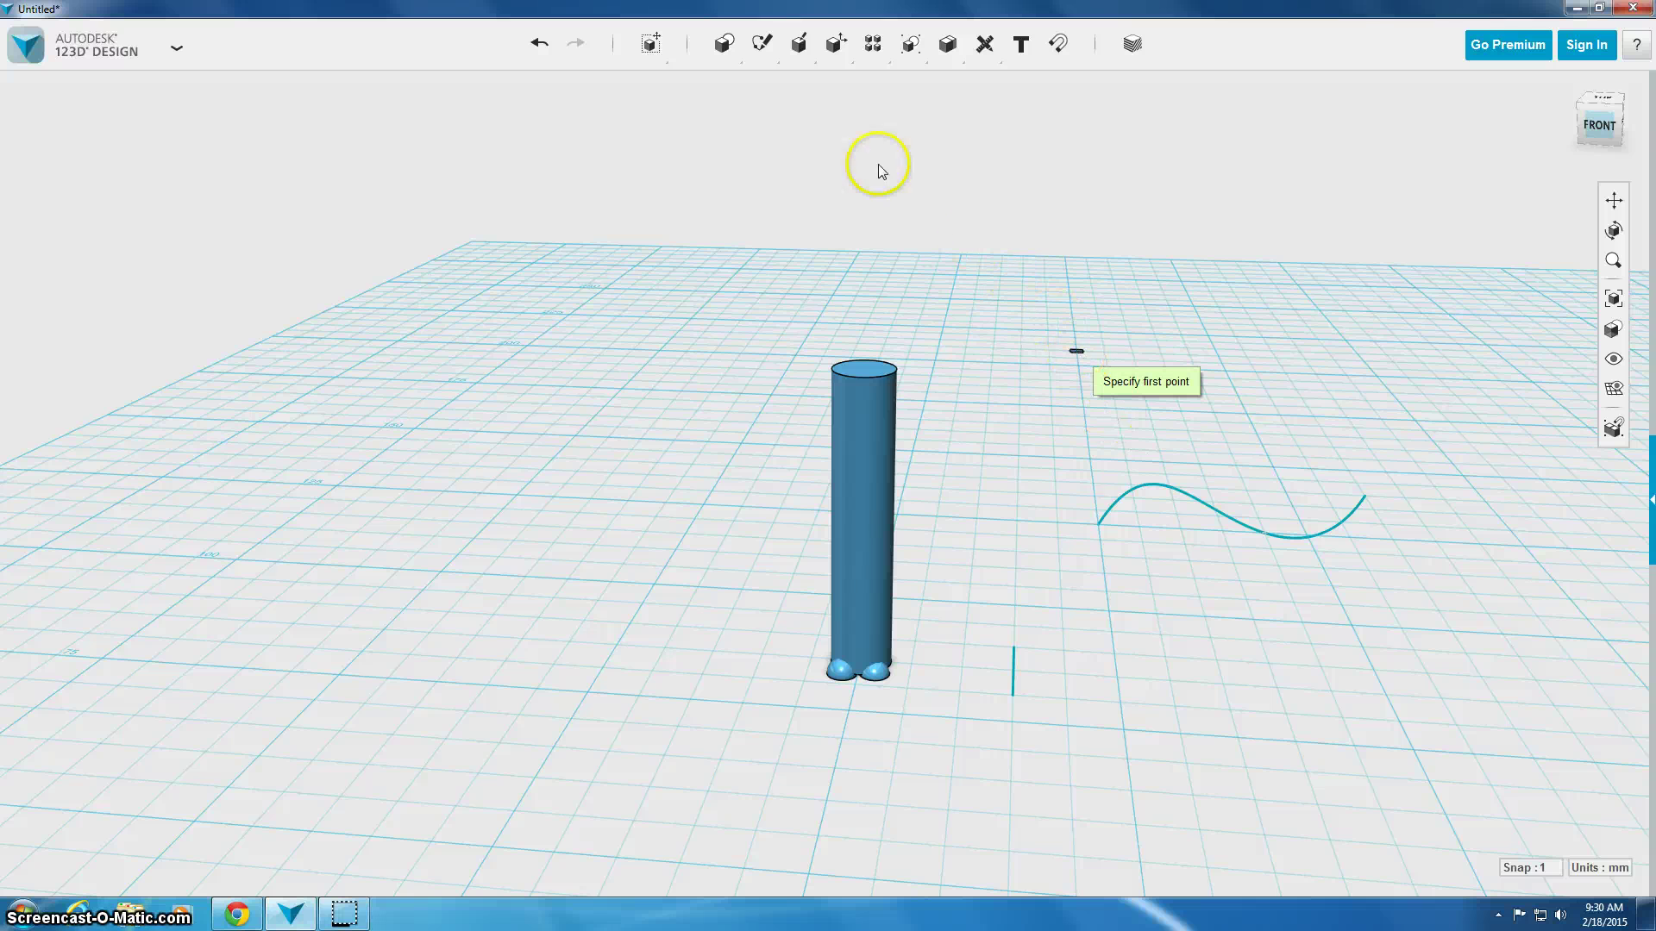
left_click(1602, 99)
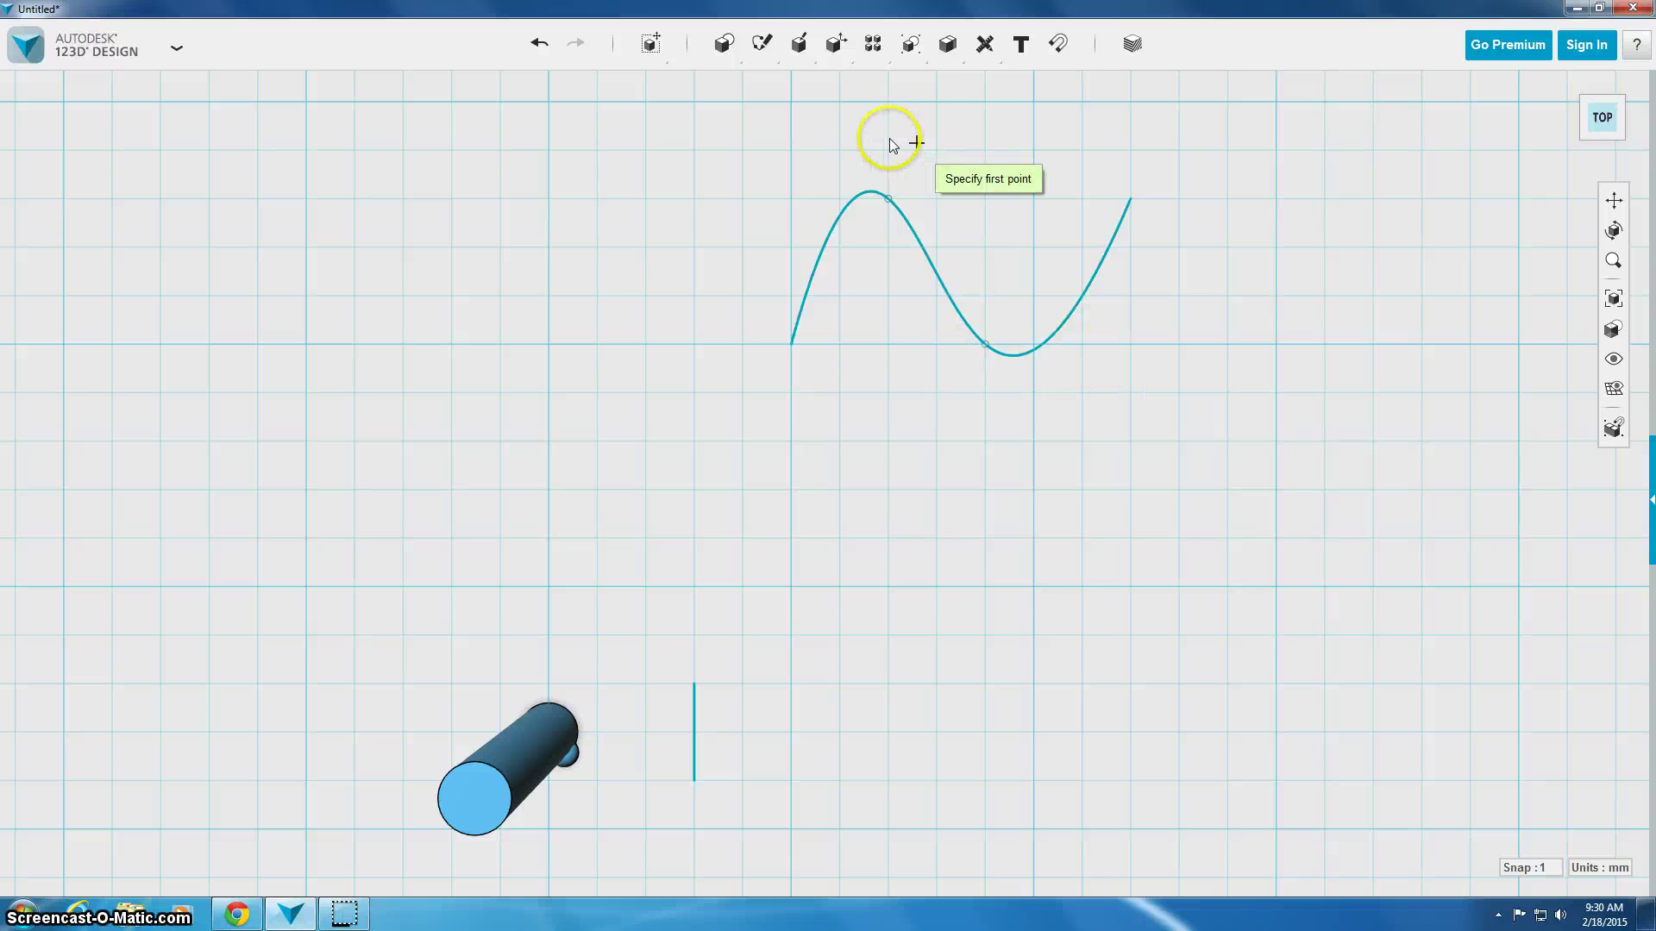
Step: Place a radius 1 sketch circle on the wavy spline's start point
mouse_move(718, 50)
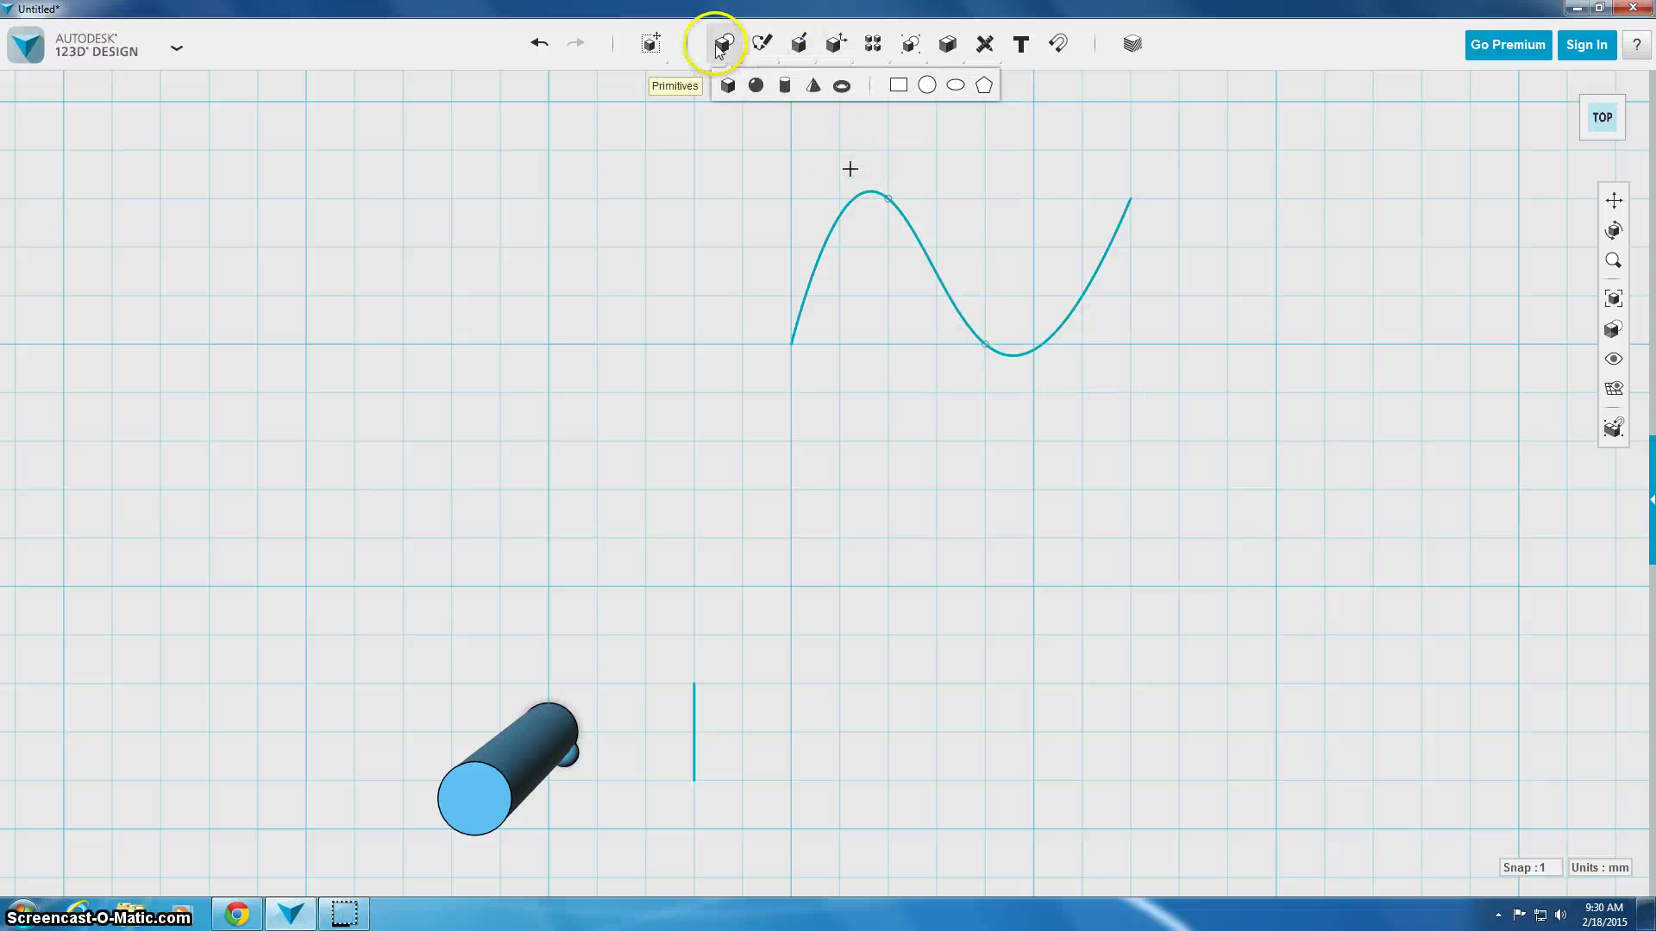
left_click(927, 93)
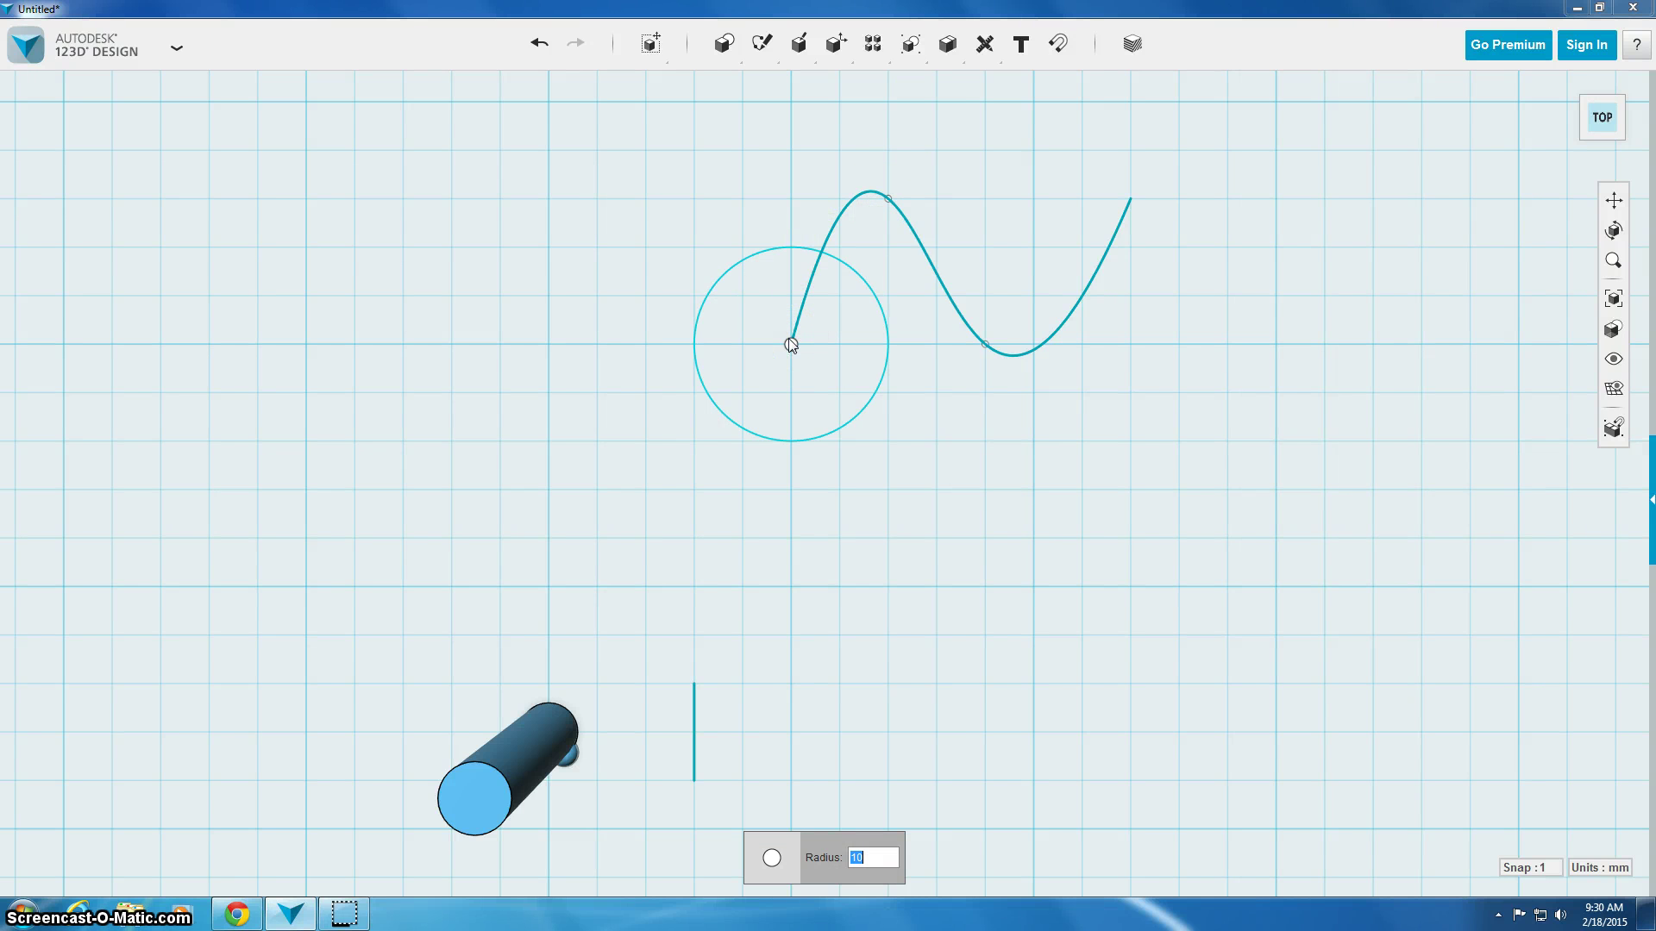
type("1")
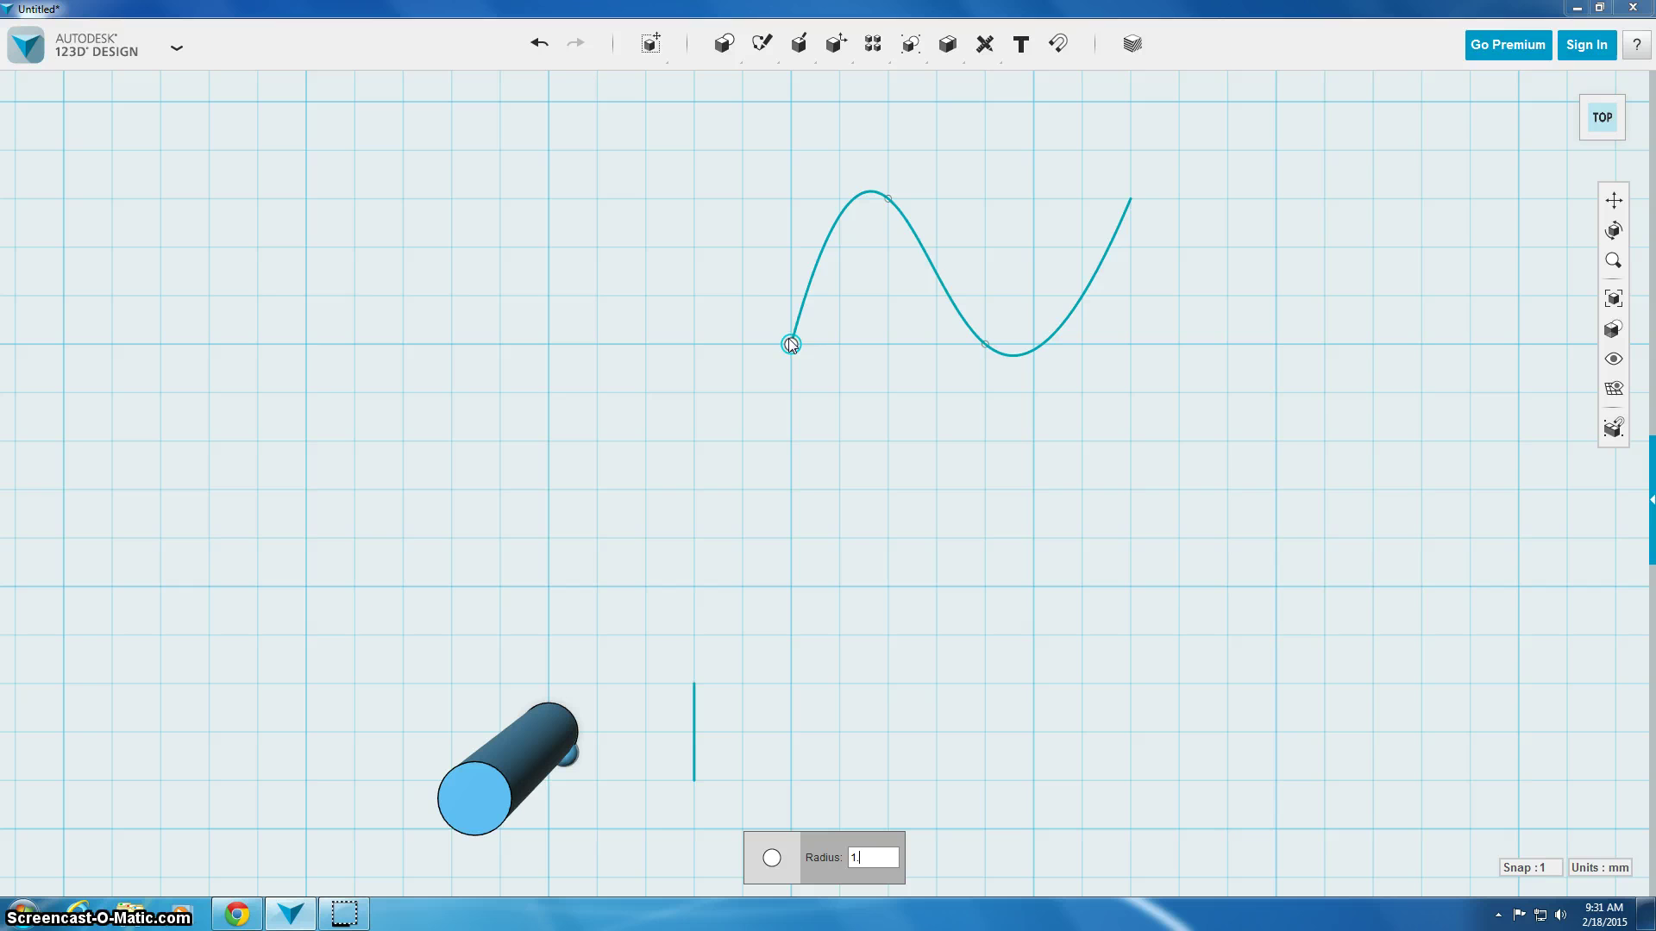
left_click(894, 395)
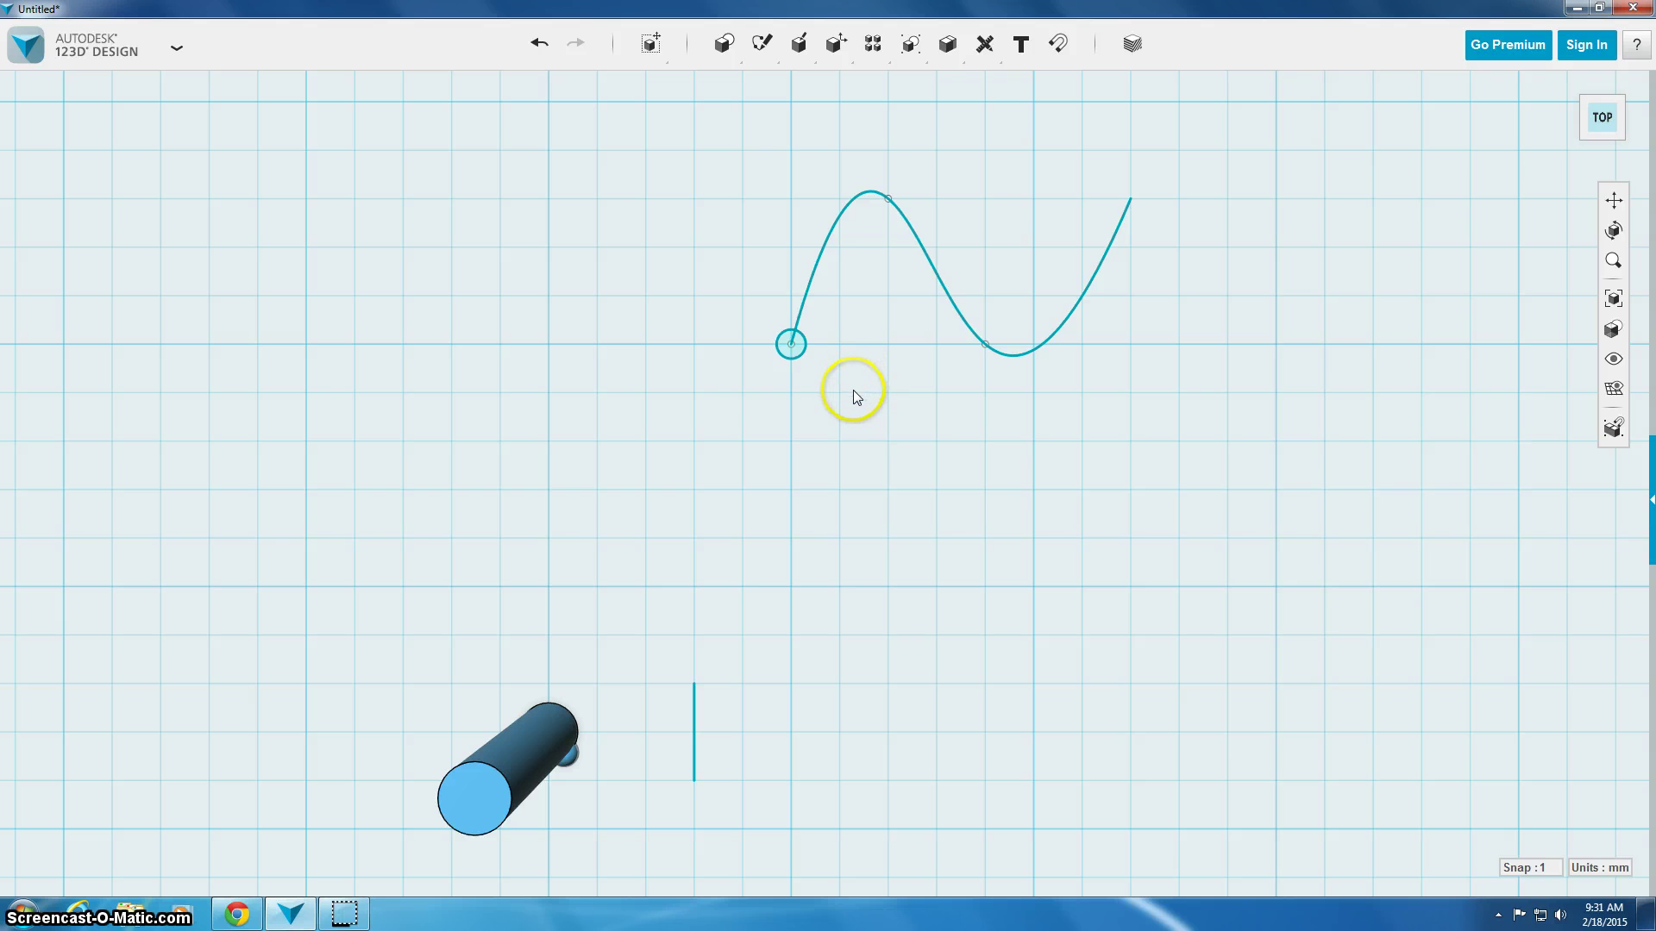
left_click(790, 343)
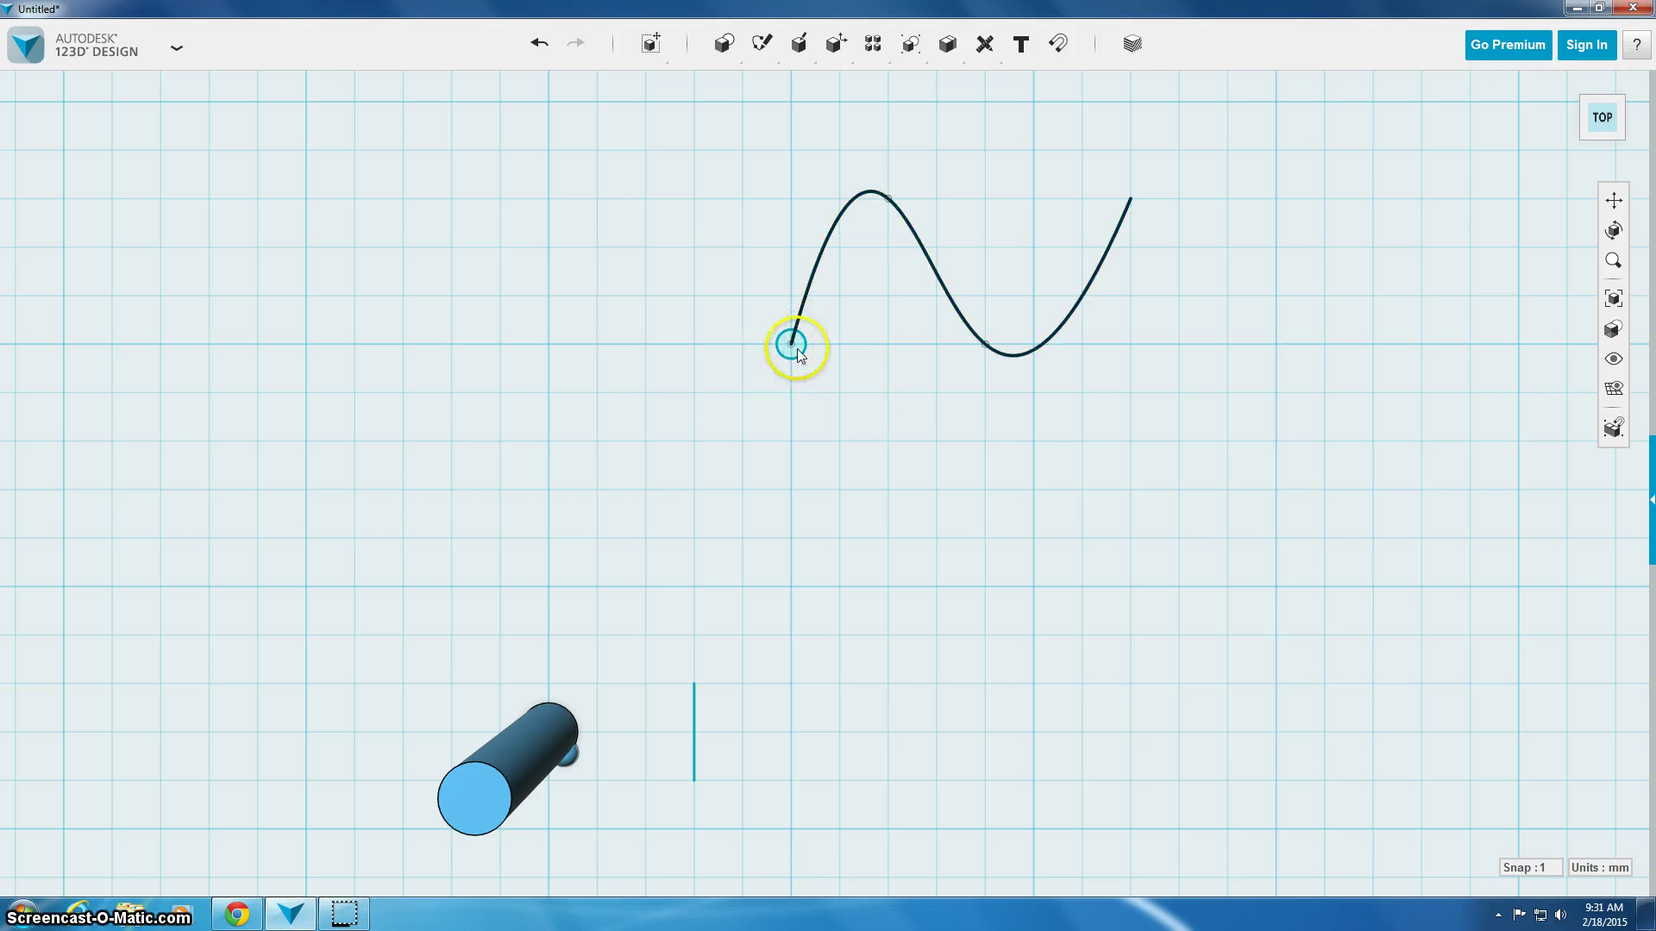
Step: Select the small circle at the curve's start from a tilted view for Move/Rotate
left_click(791, 345)
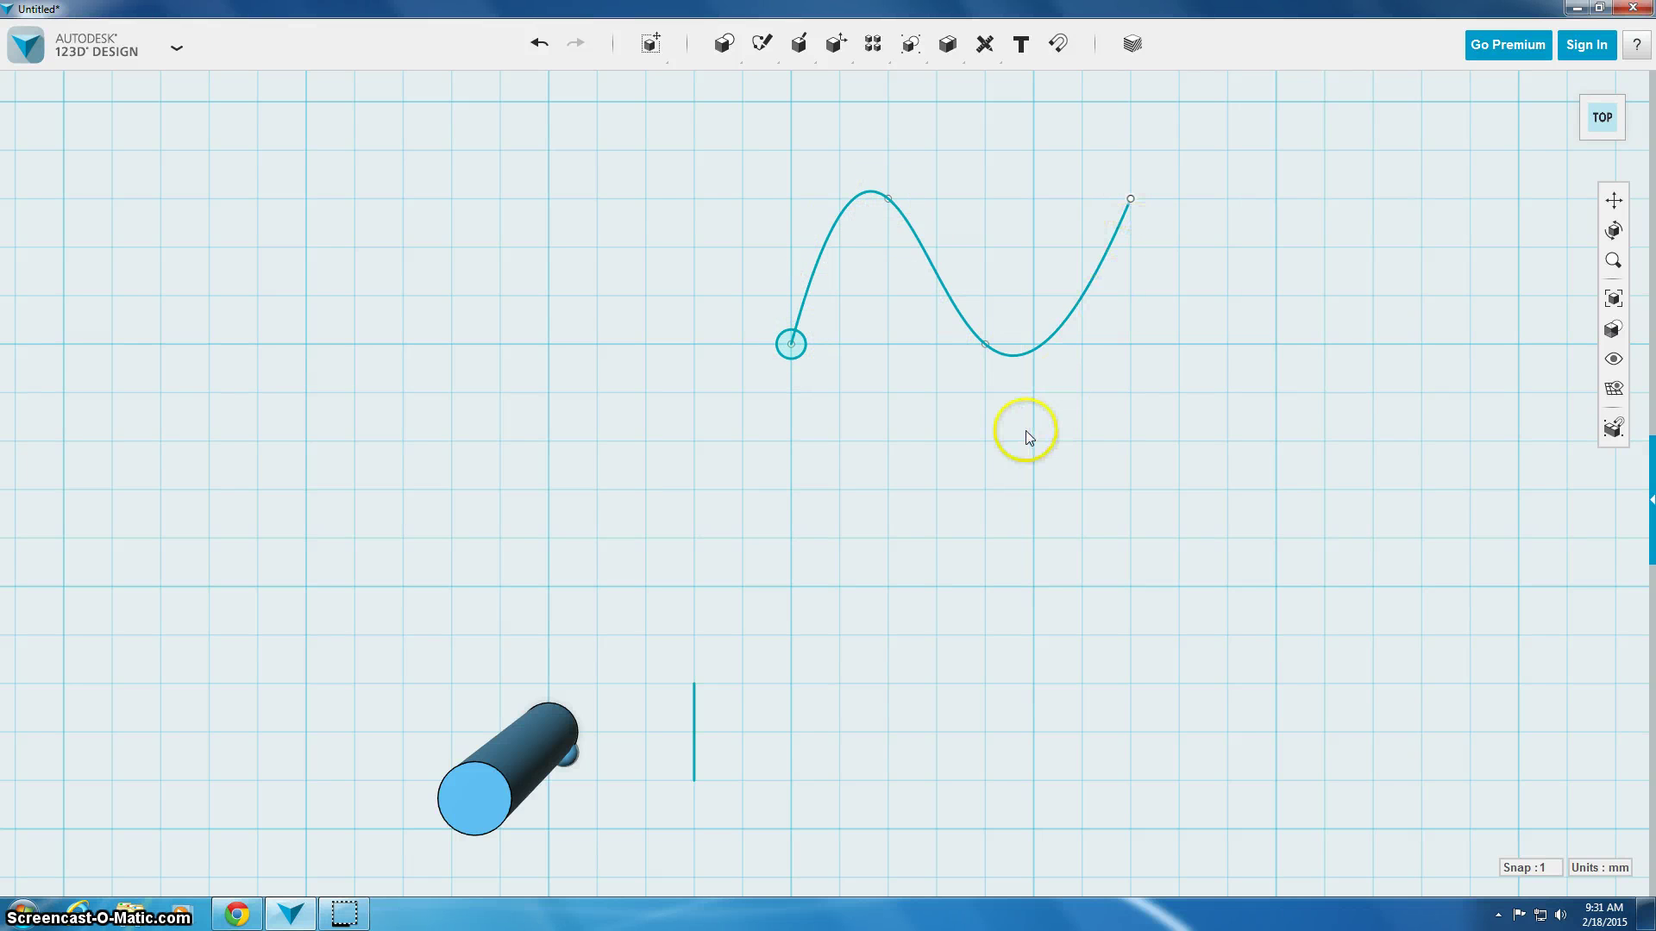
right_click_drag(1022, 407, 1027, 377)
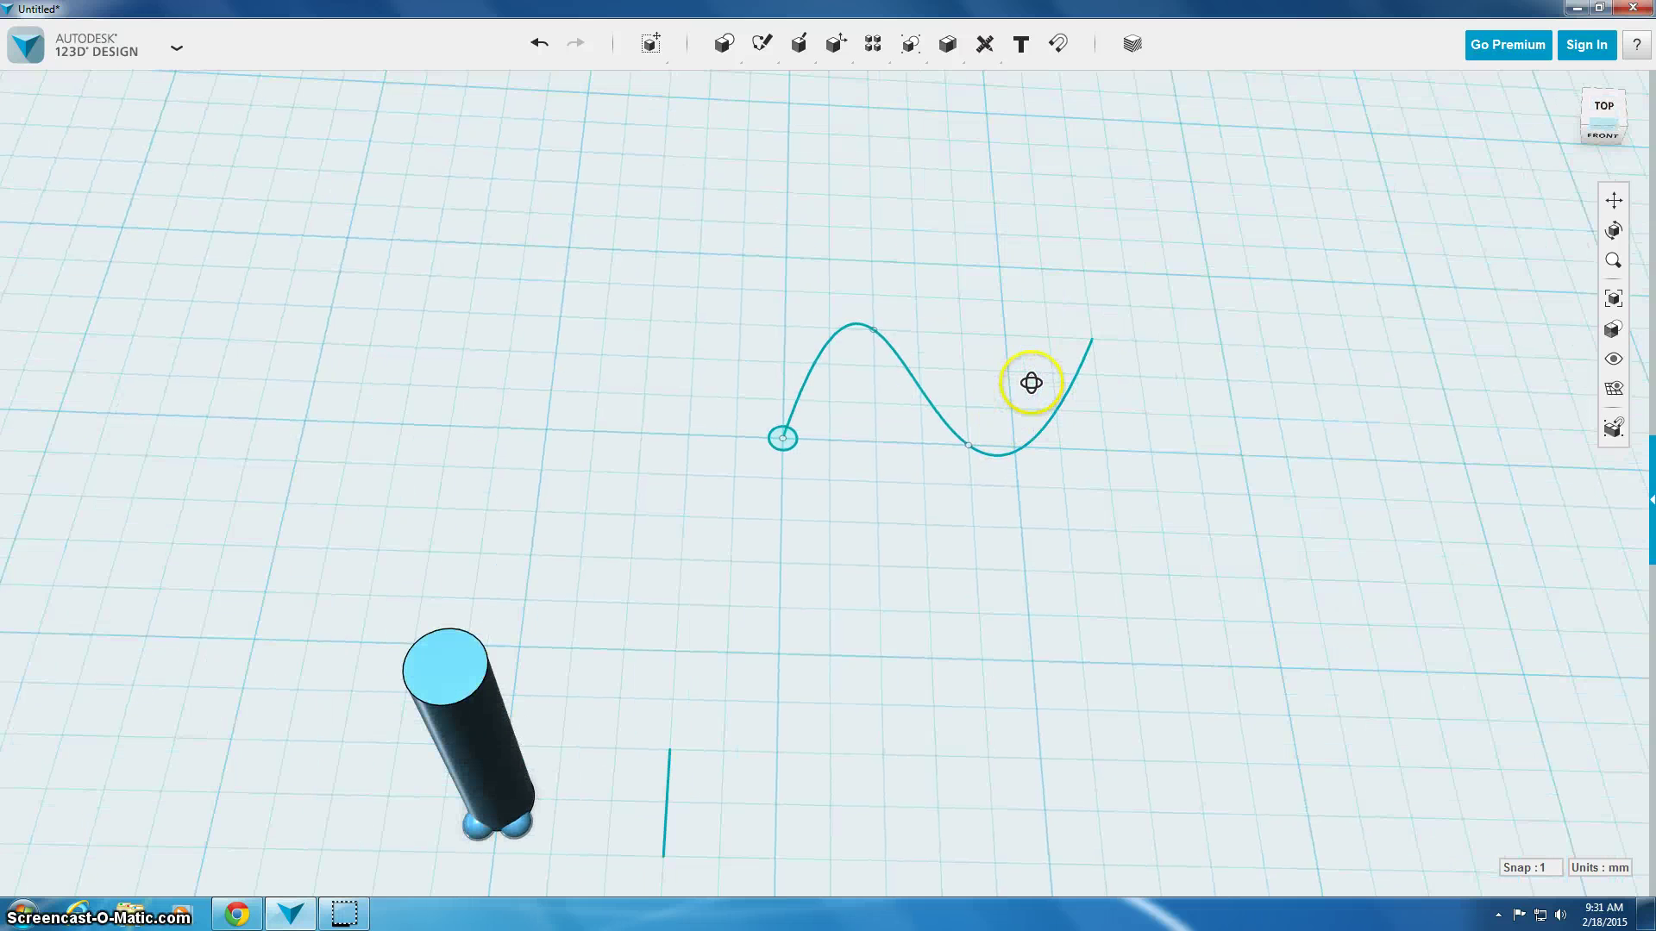
left_click(792, 445)
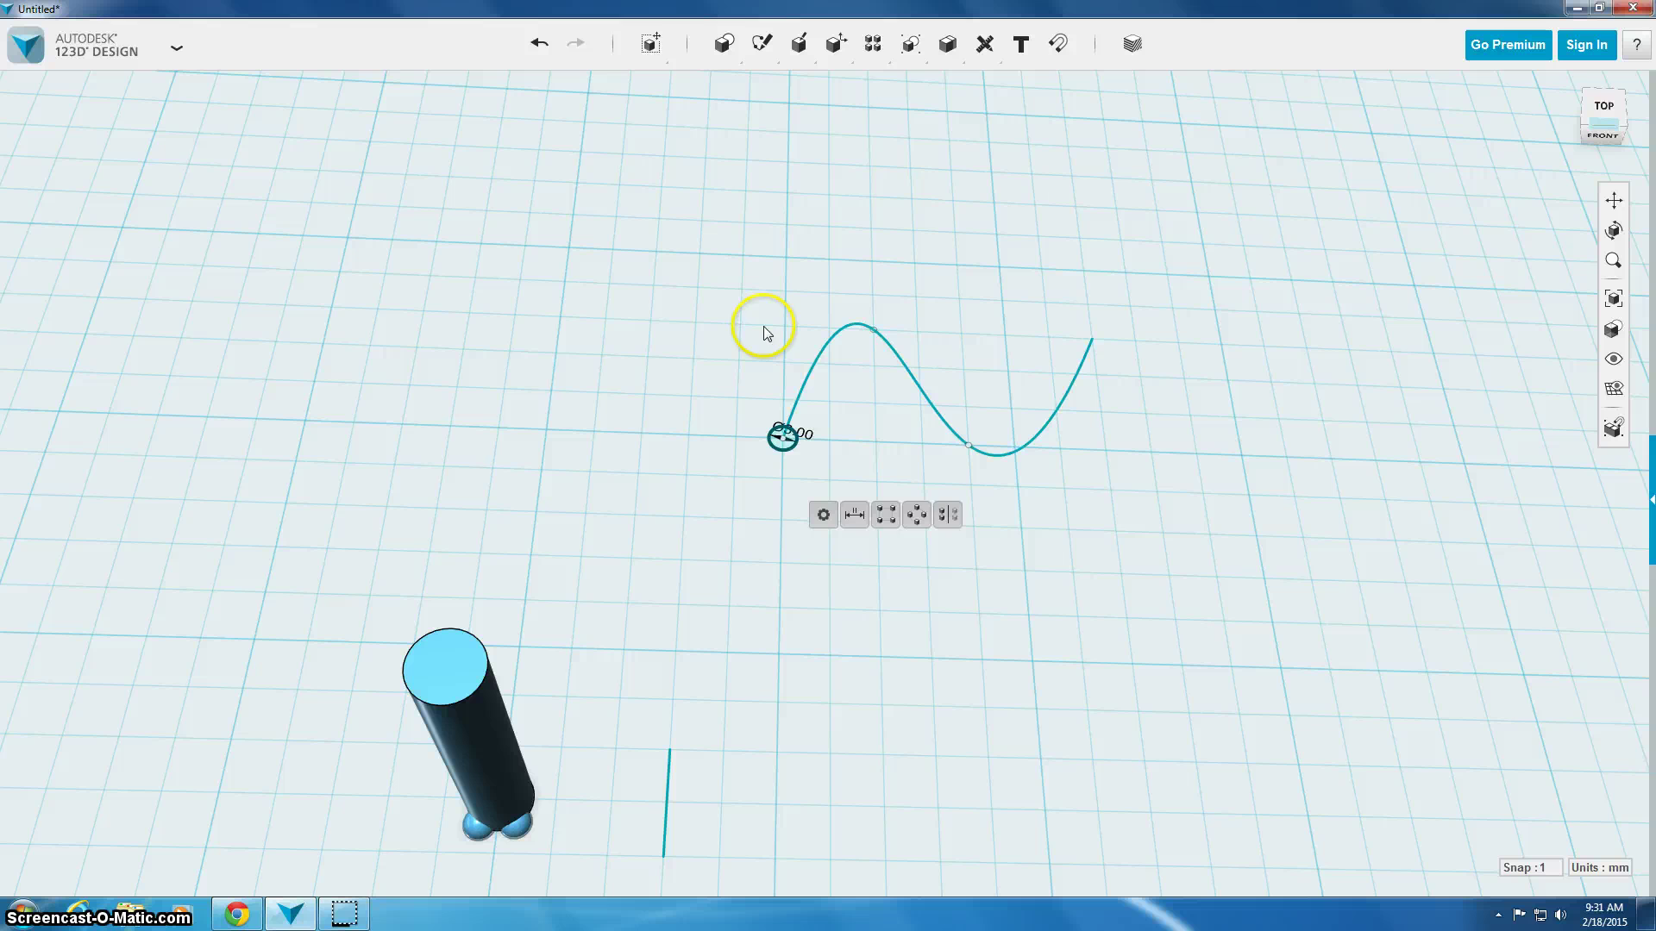
mouse_move(650, 47)
left_click(651, 83)
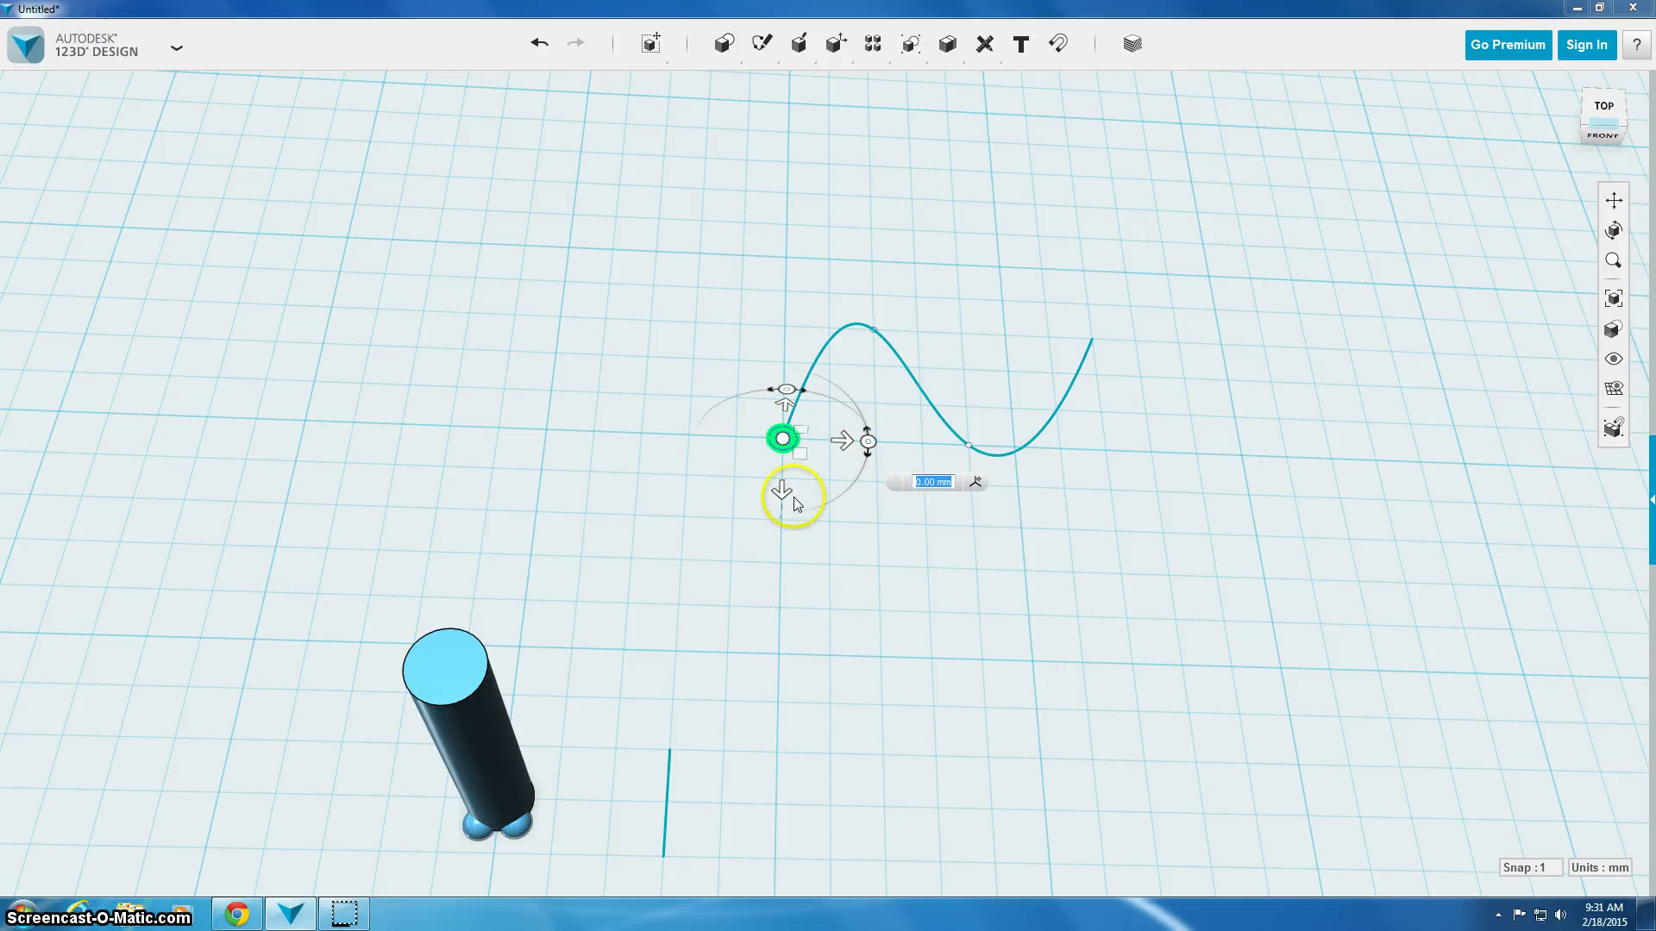
Step: Rotate the circle 270 degrees so it stands upright along the curve, then inspect it
mouse_move(786, 389)
left_click_drag(786, 389, 877, 442)
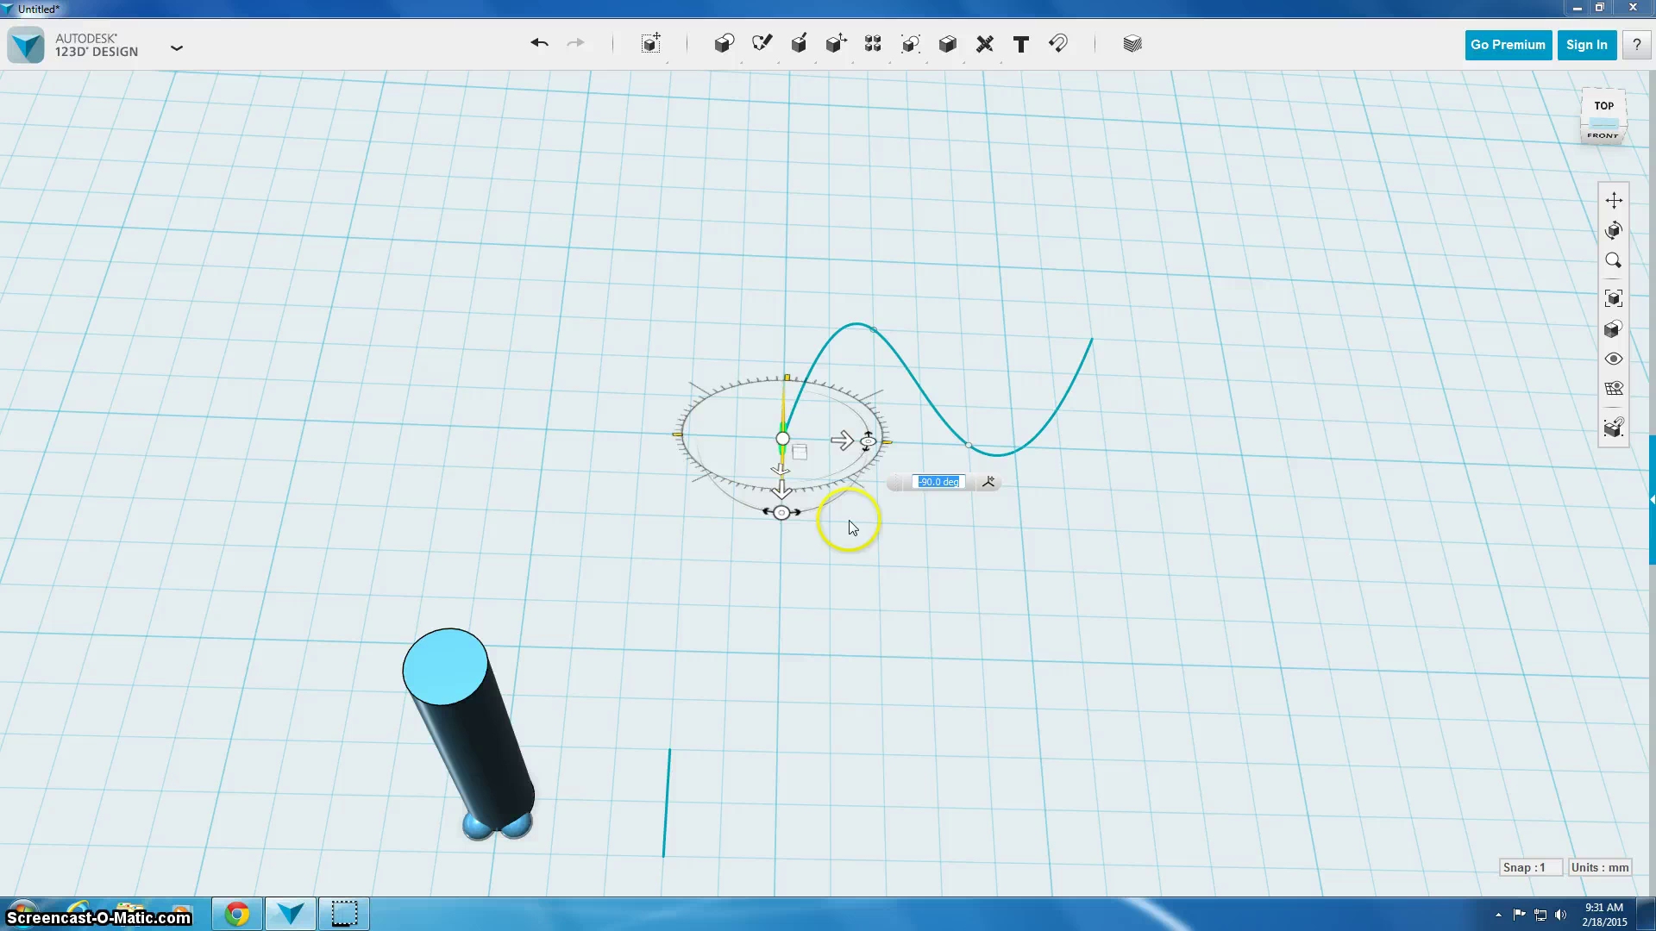
mouse_move(783, 514)
left_click_drag(781, 512, 868, 442)
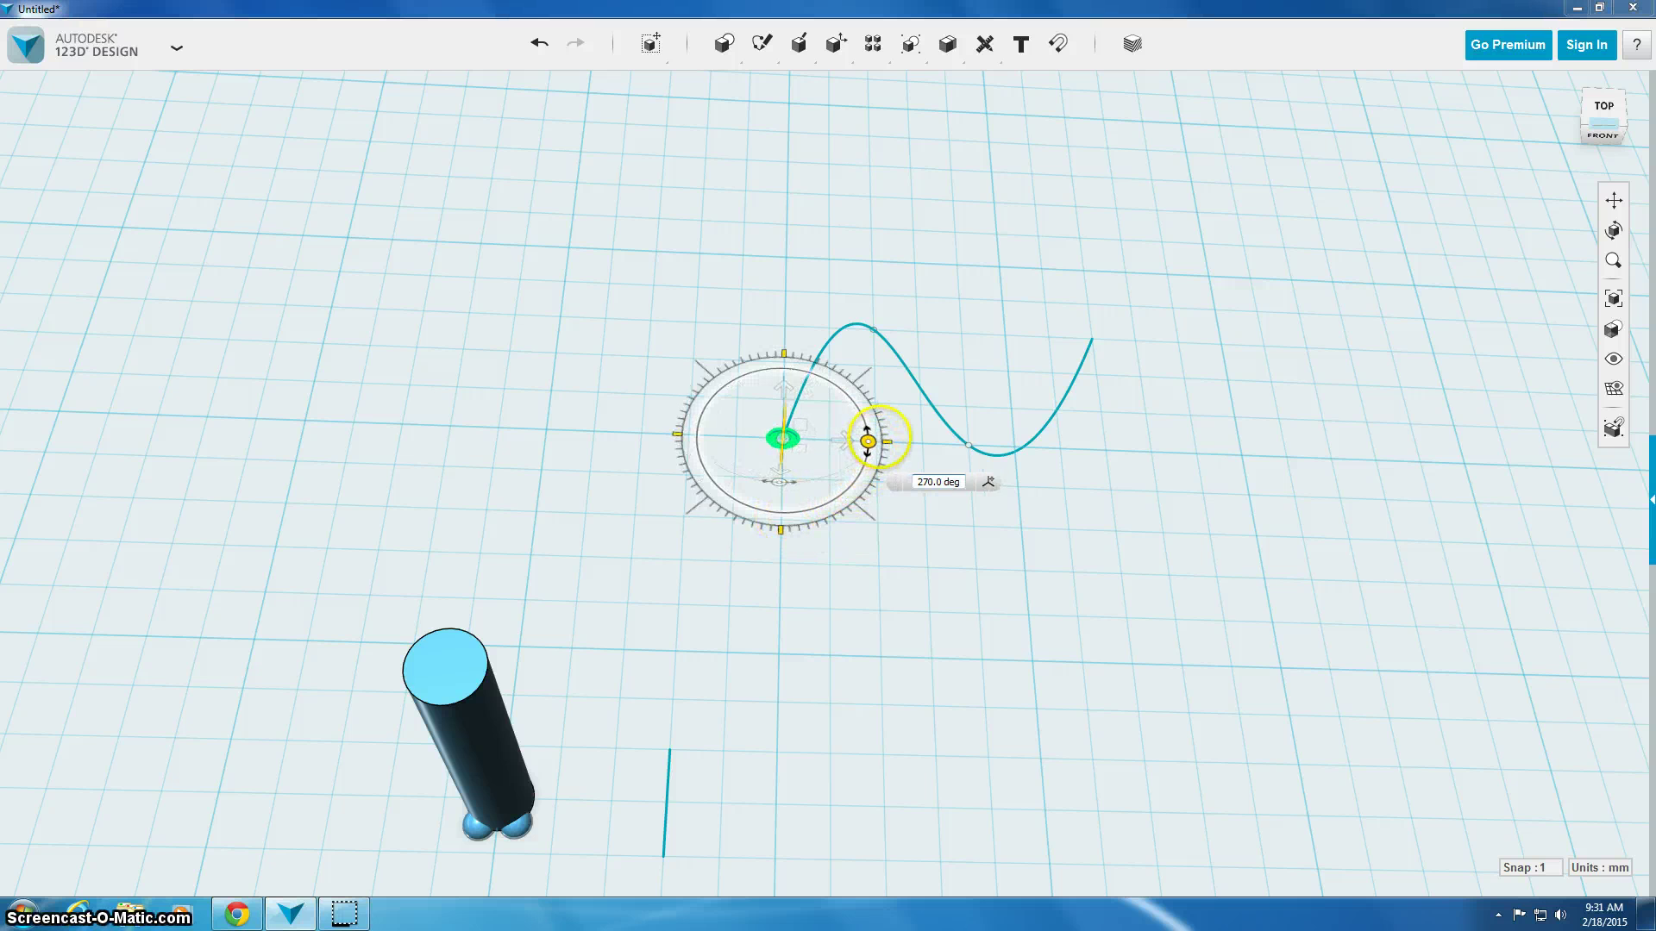
left_click_drag(983, 417, 1004, 366)
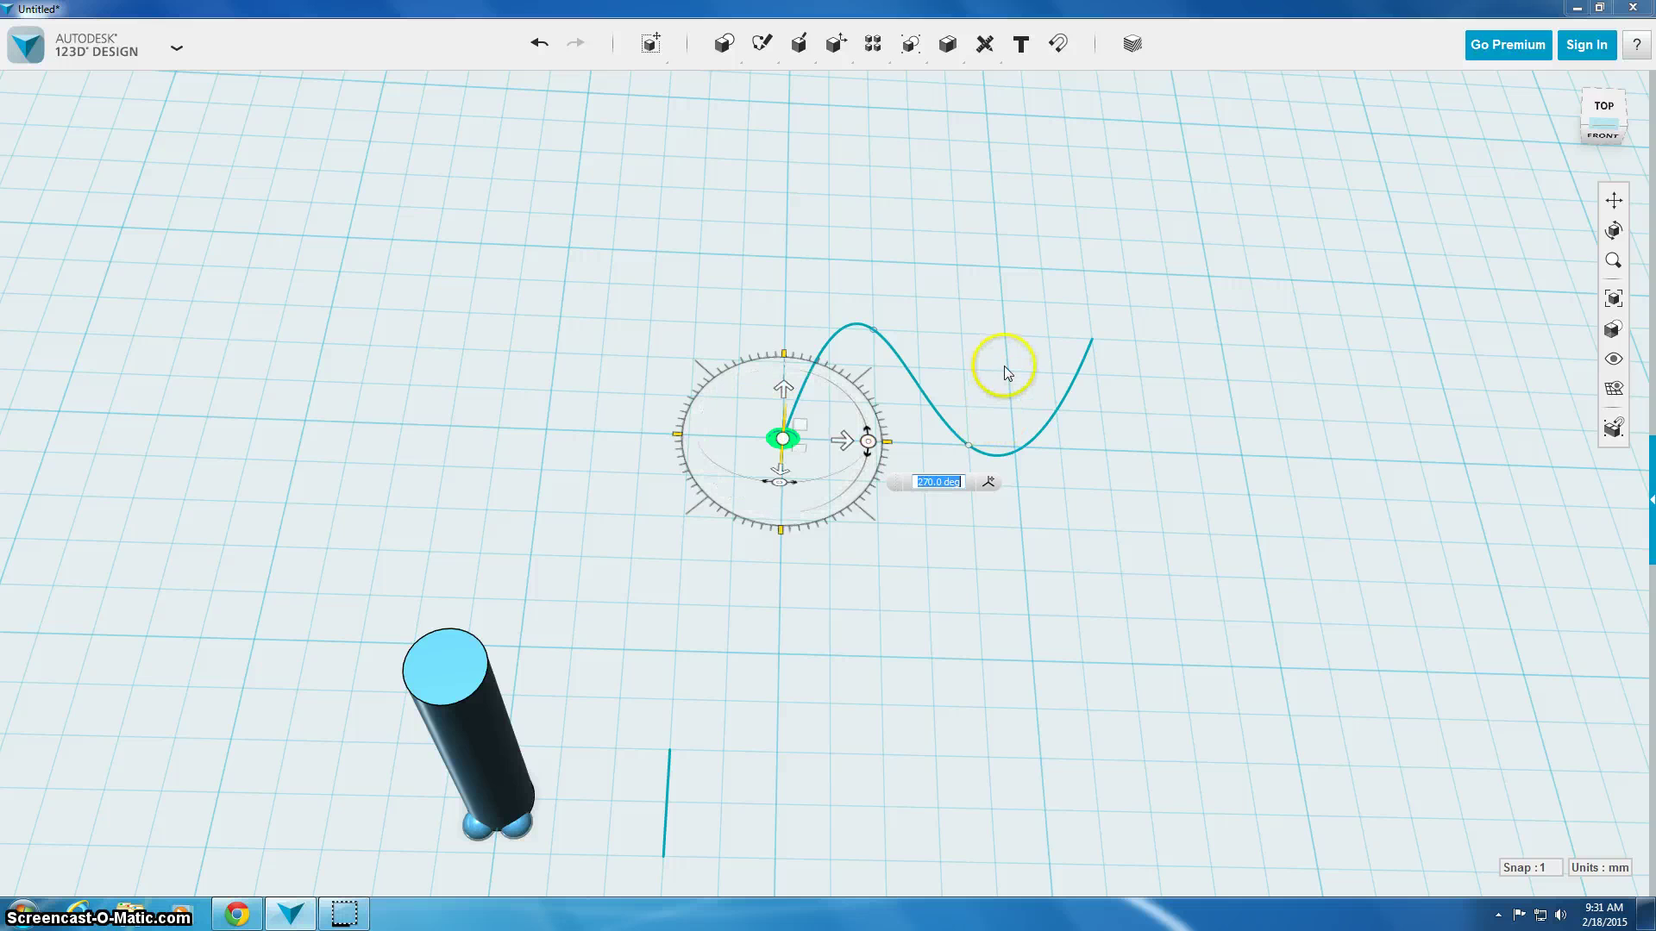
right_click_drag(1004, 366, 997, 376)
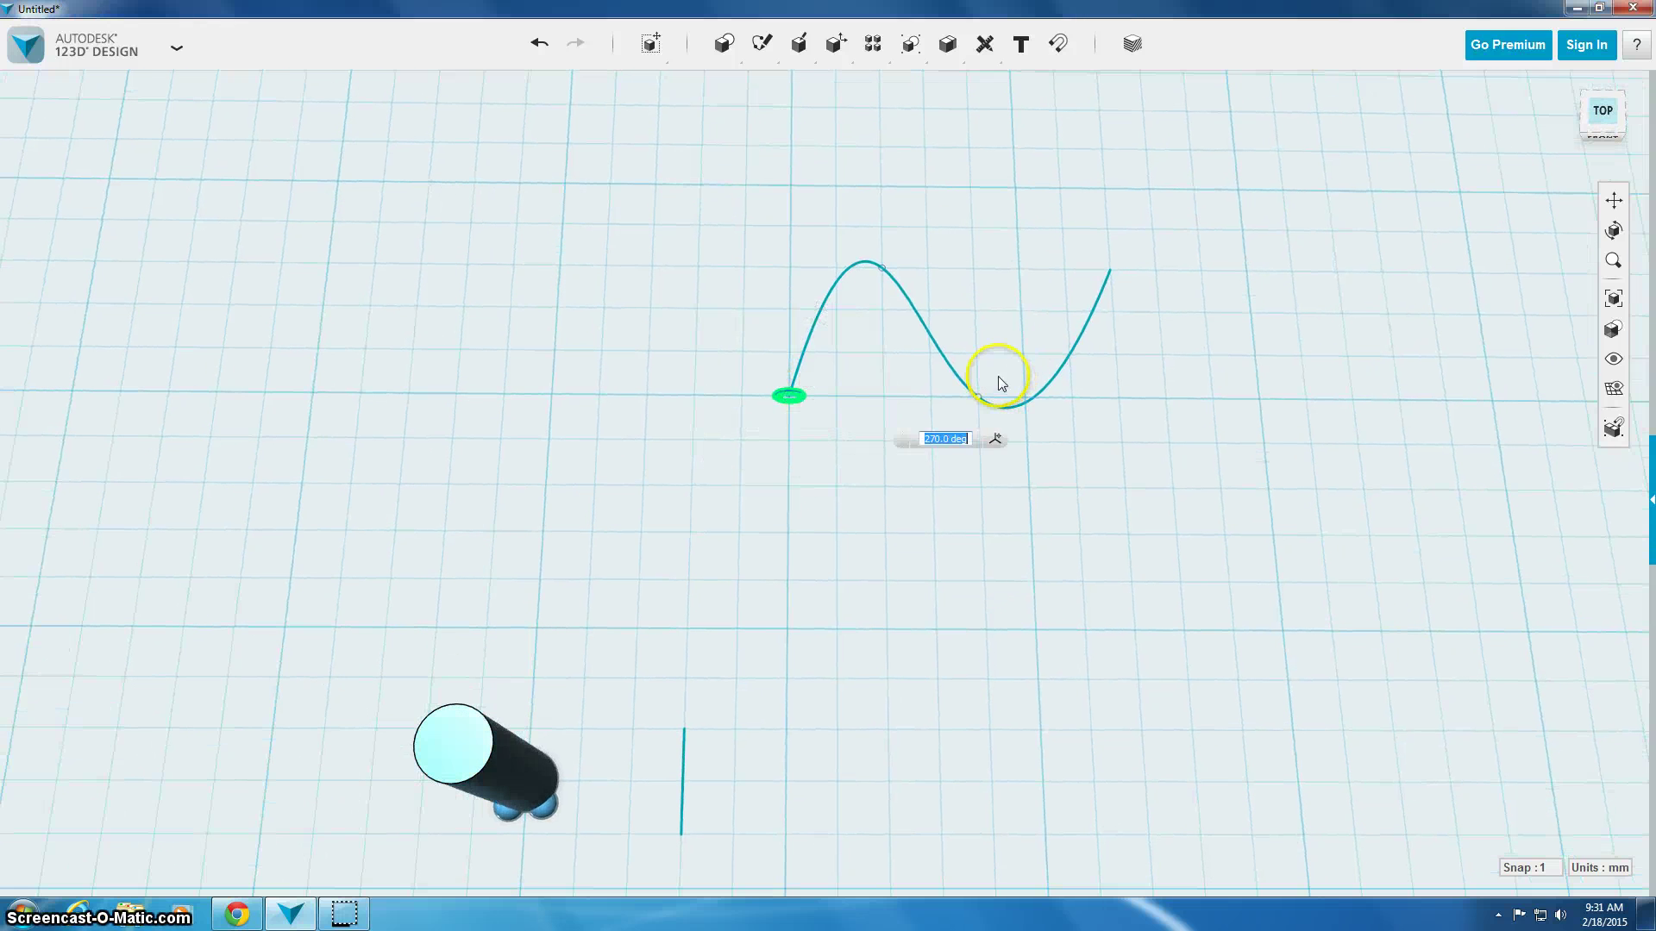
right_click_drag(957, 322, 956, 422)
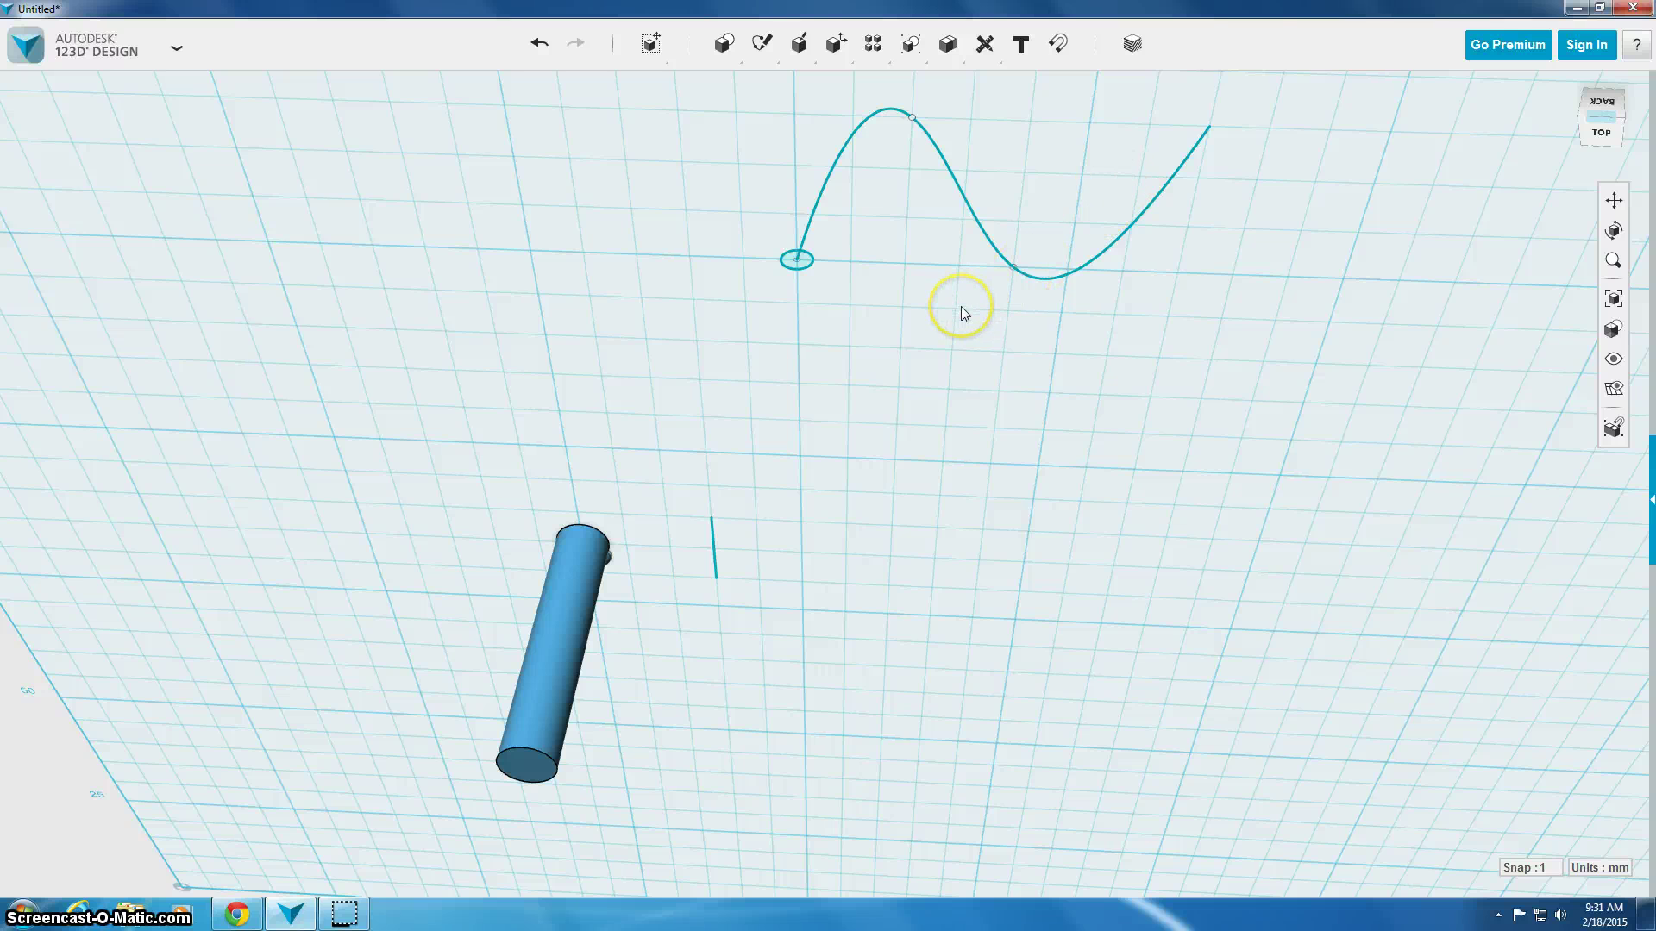
Step: Sweep the small circle profile along the wavy spline path to make a solid tube
mouse_move(808, 57)
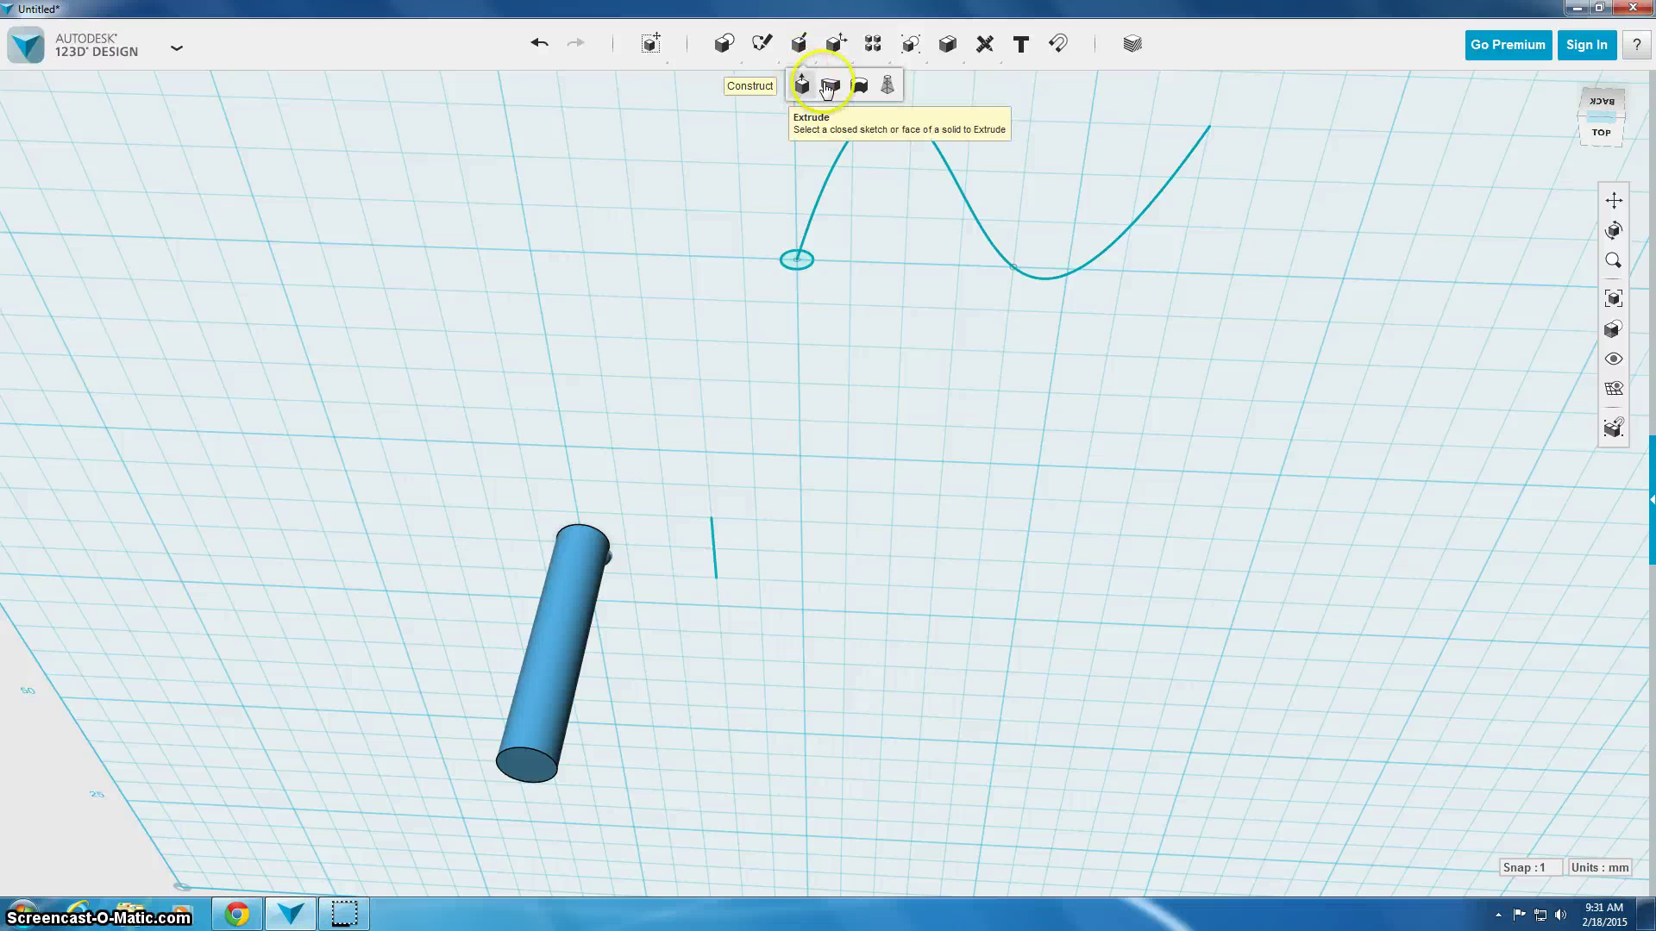
left_click(831, 86)
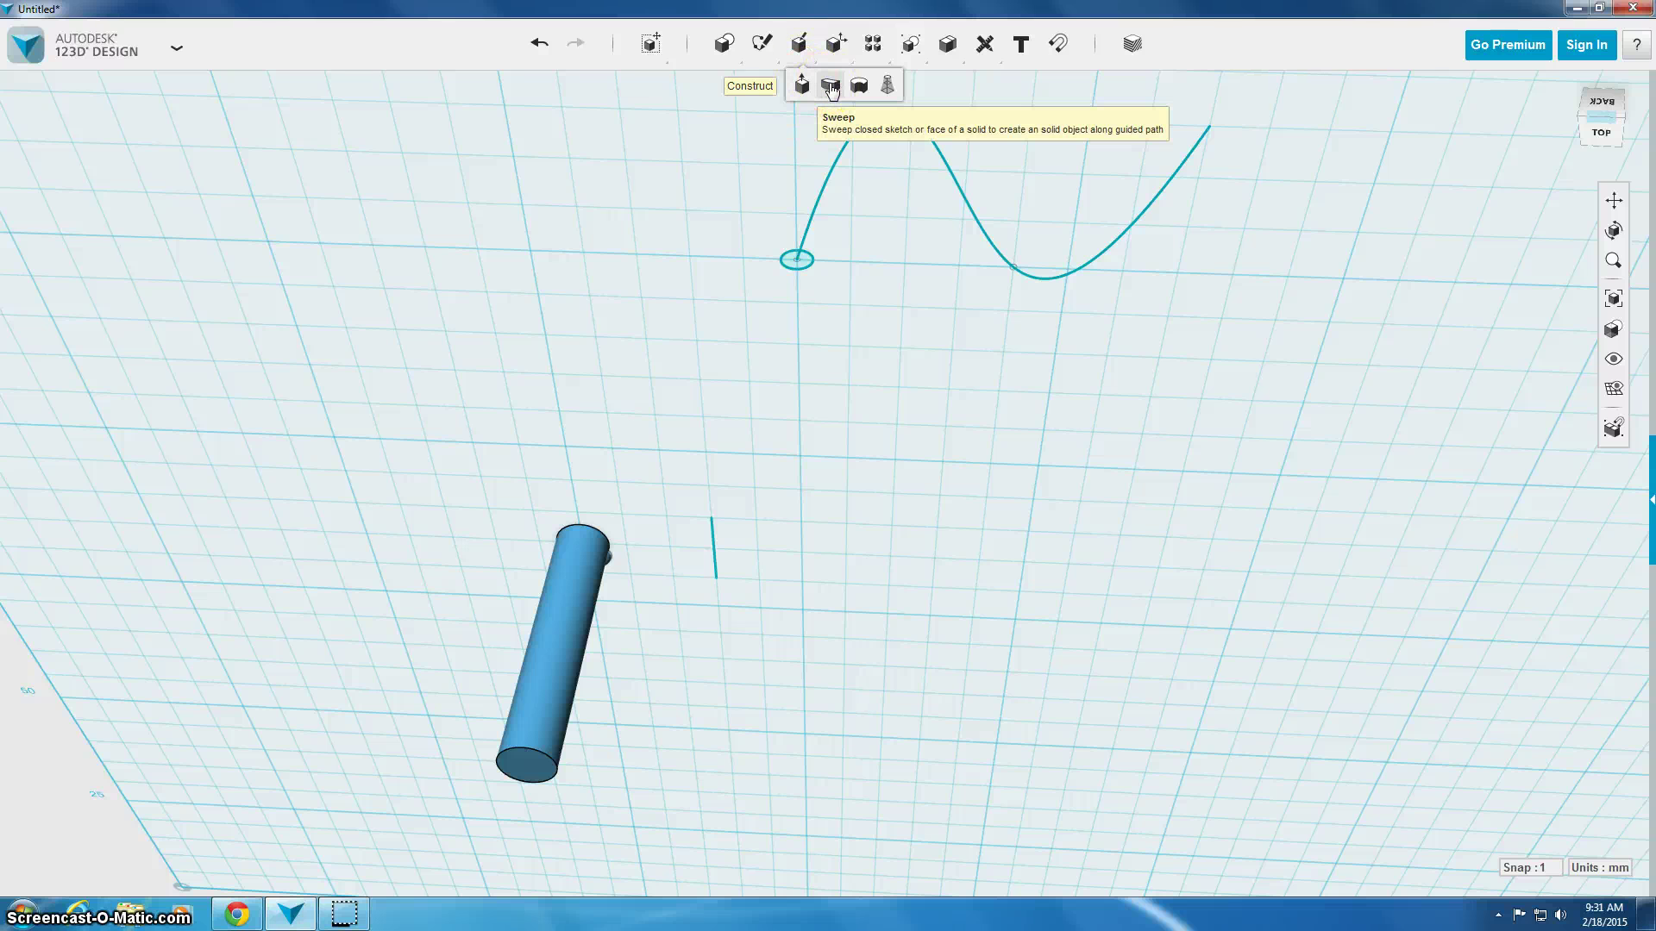
left_click(802, 264)
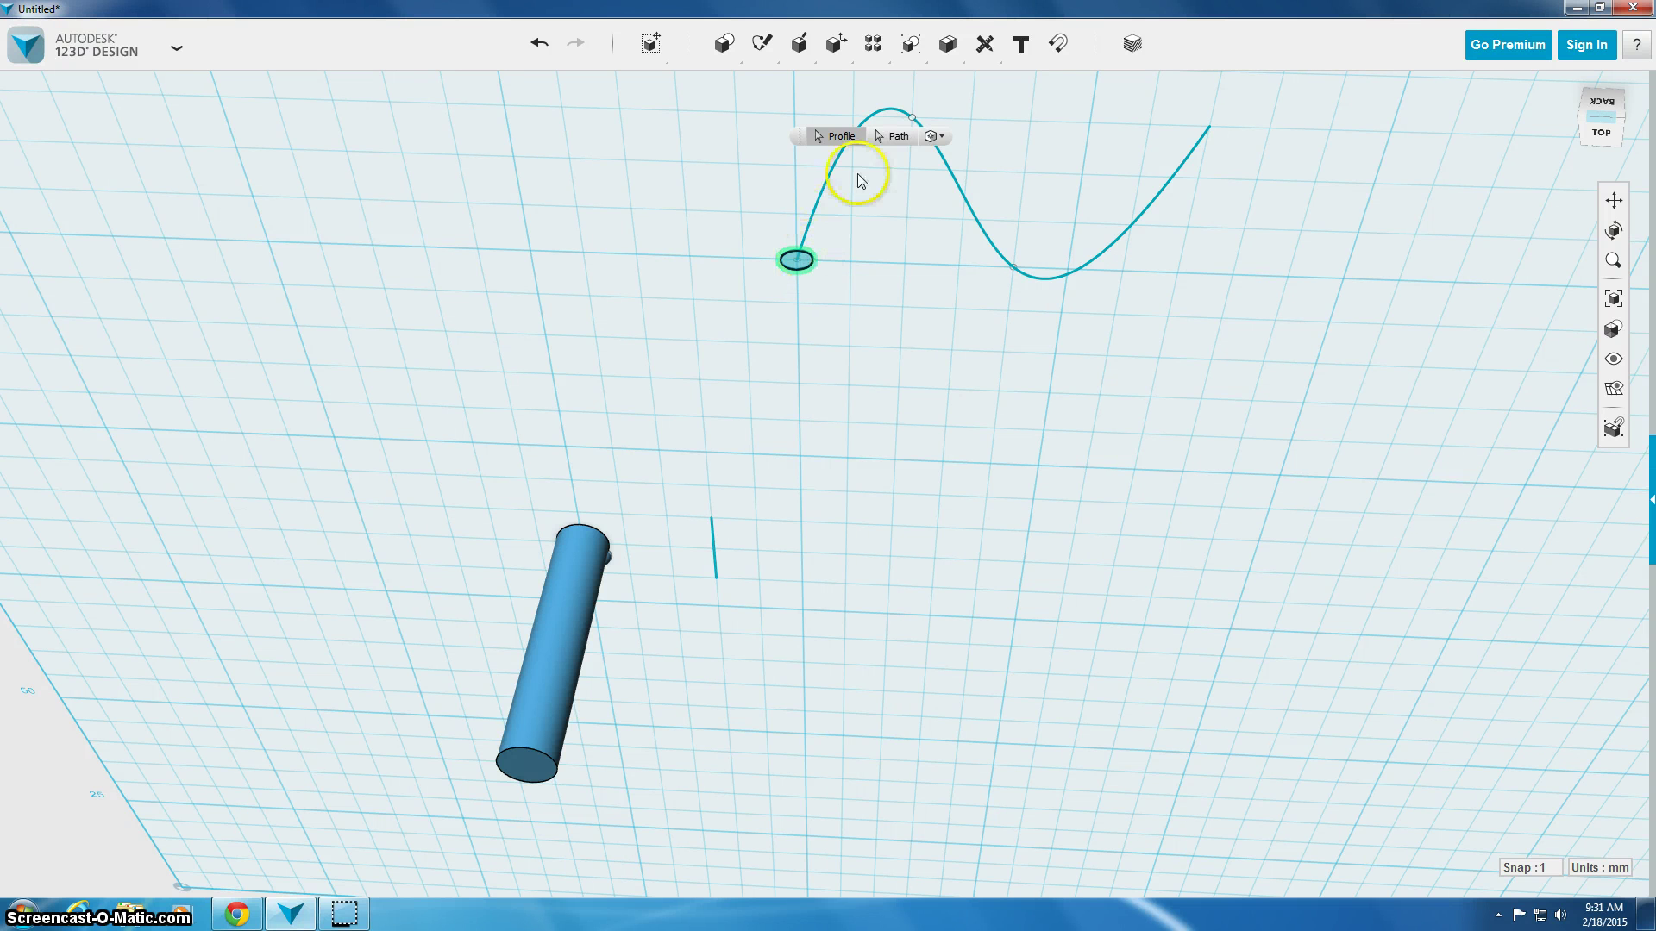
left_click(893, 136)
left_click(951, 178)
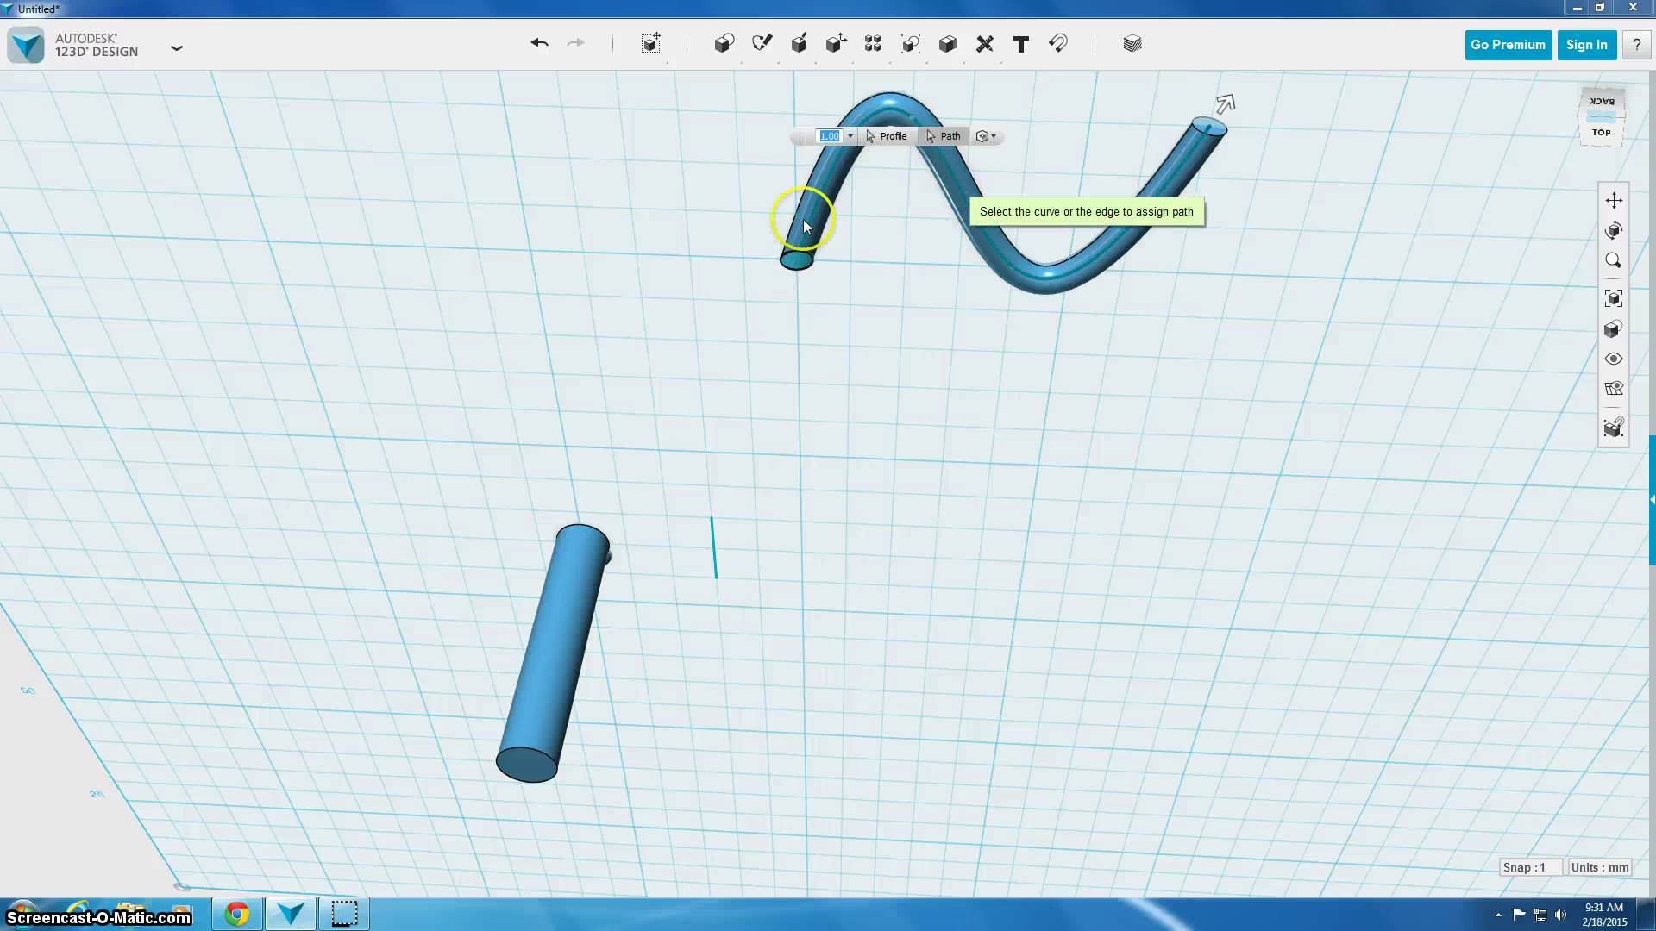
left_click(971, 326)
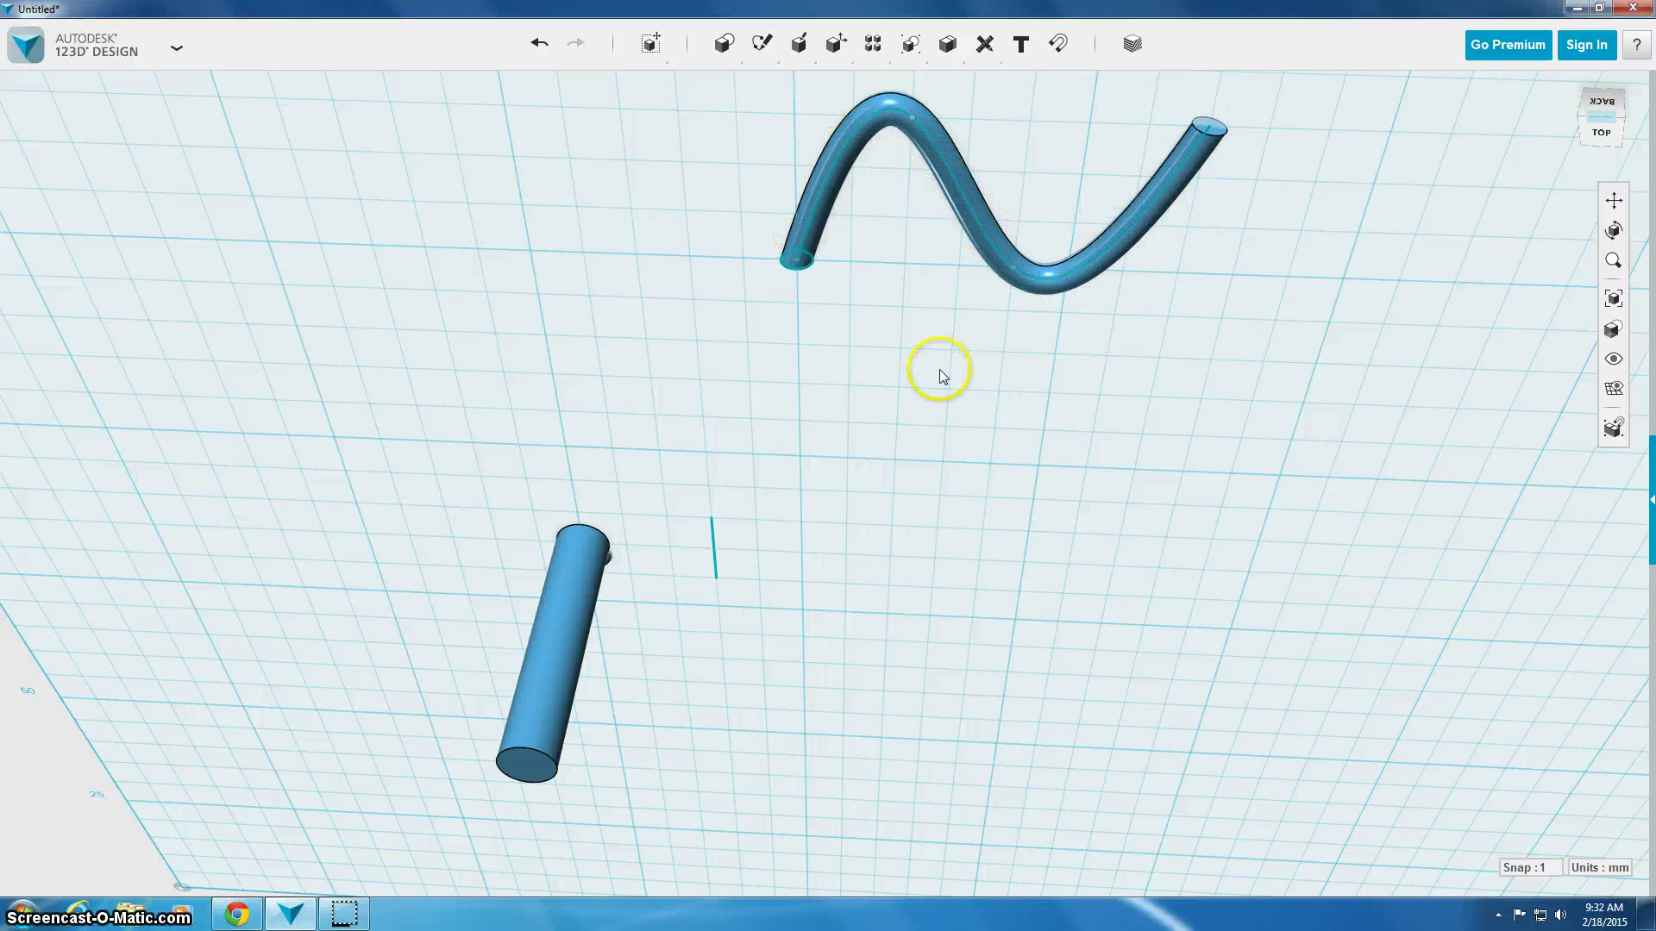
right_click_drag(939, 370, 944, 216)
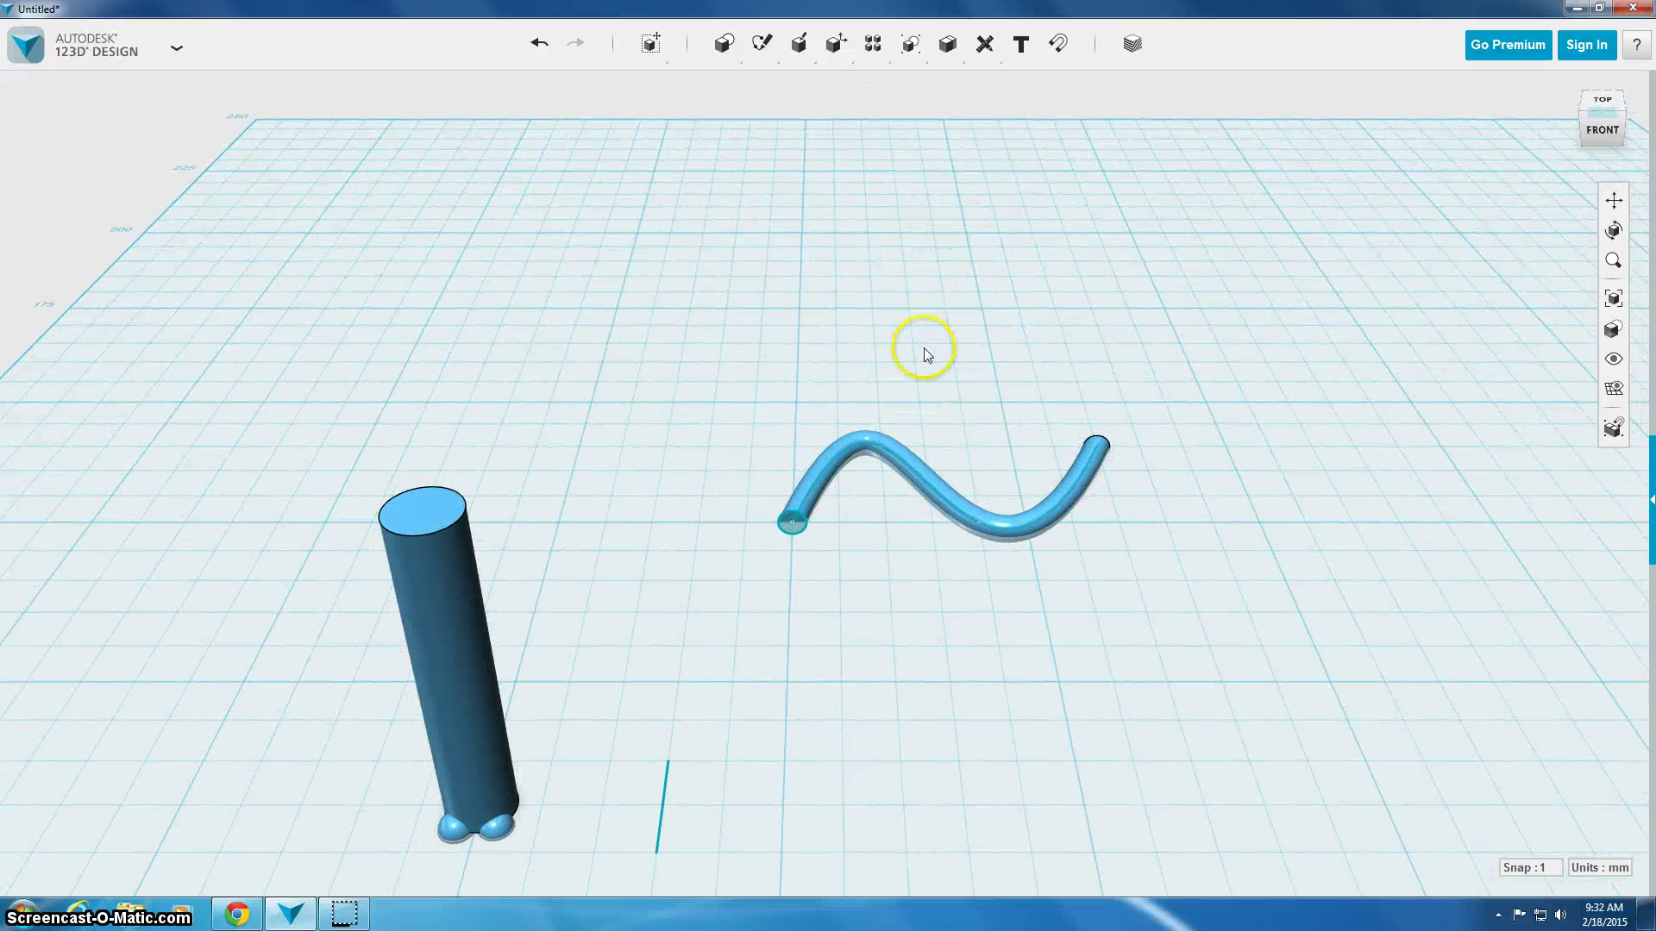
scroll(924, 349, "down", 5)
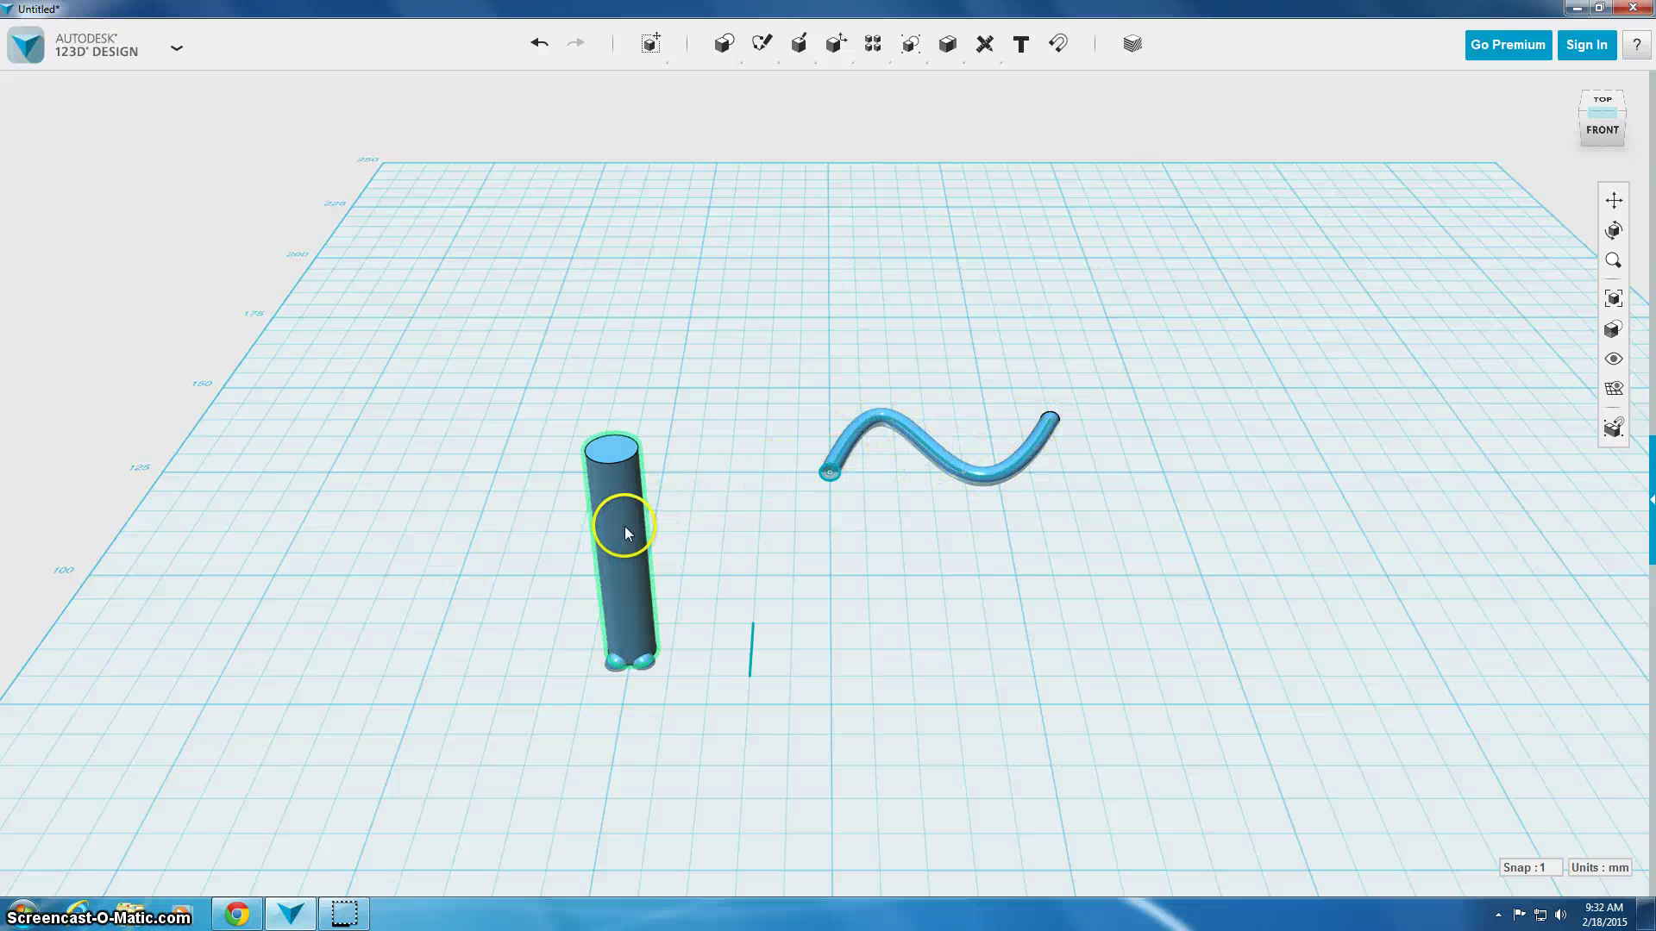
Step: Scale the wavy swept tube down uniformly by about 0.5
left_click(940, 470)
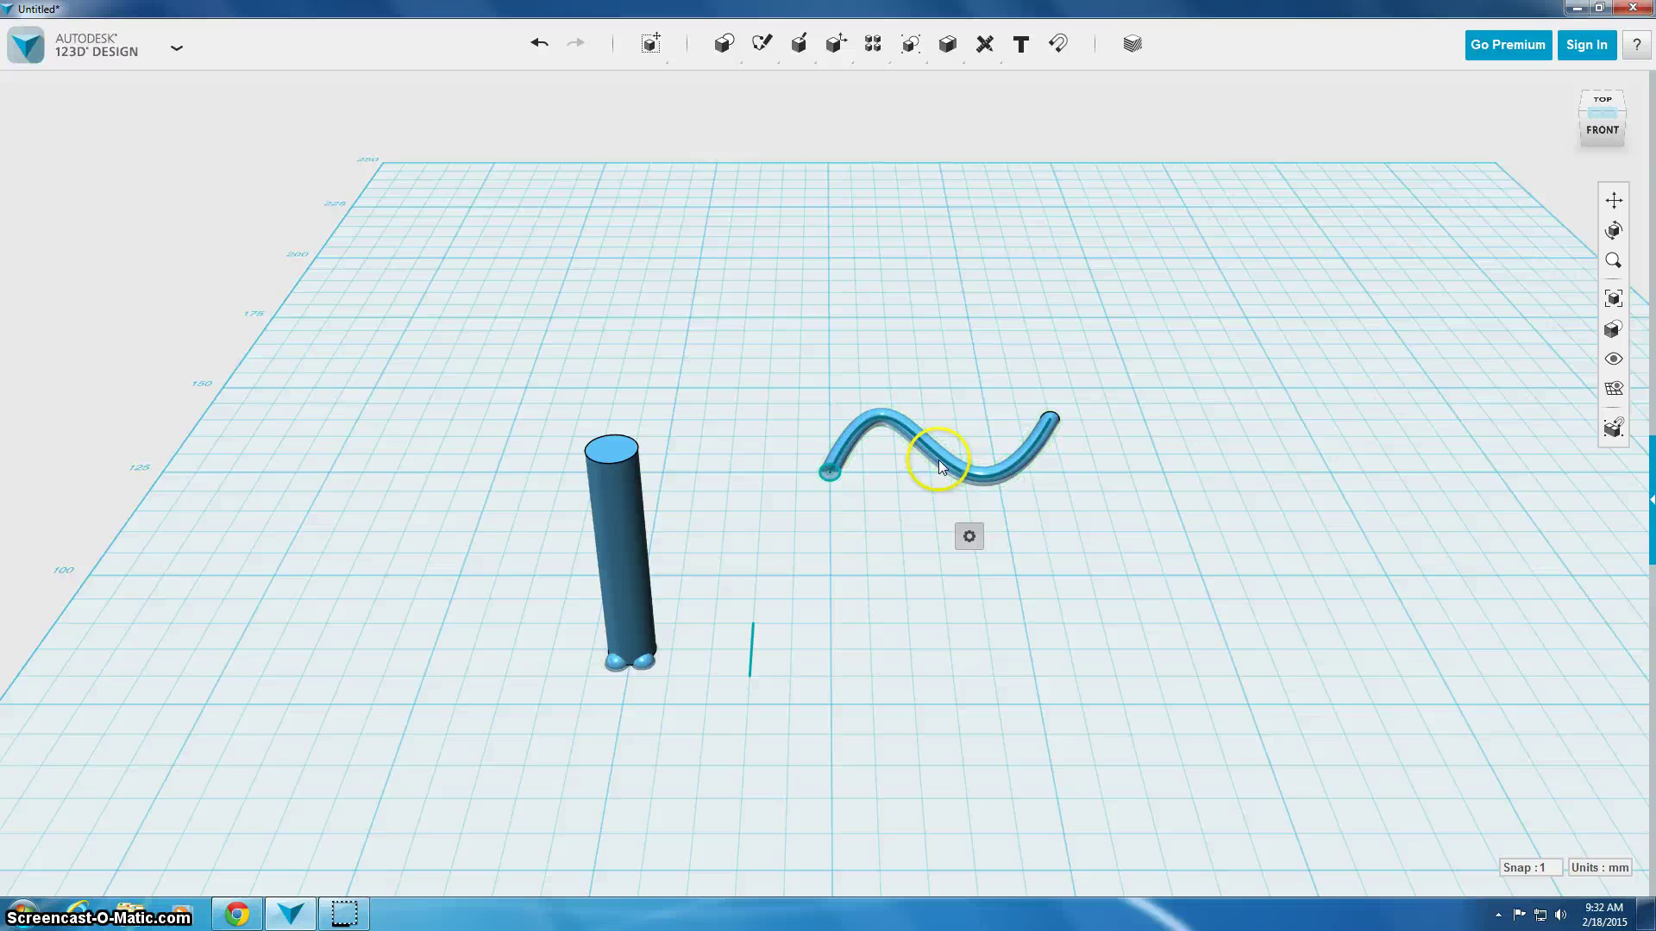
mouse_move(970, 533)
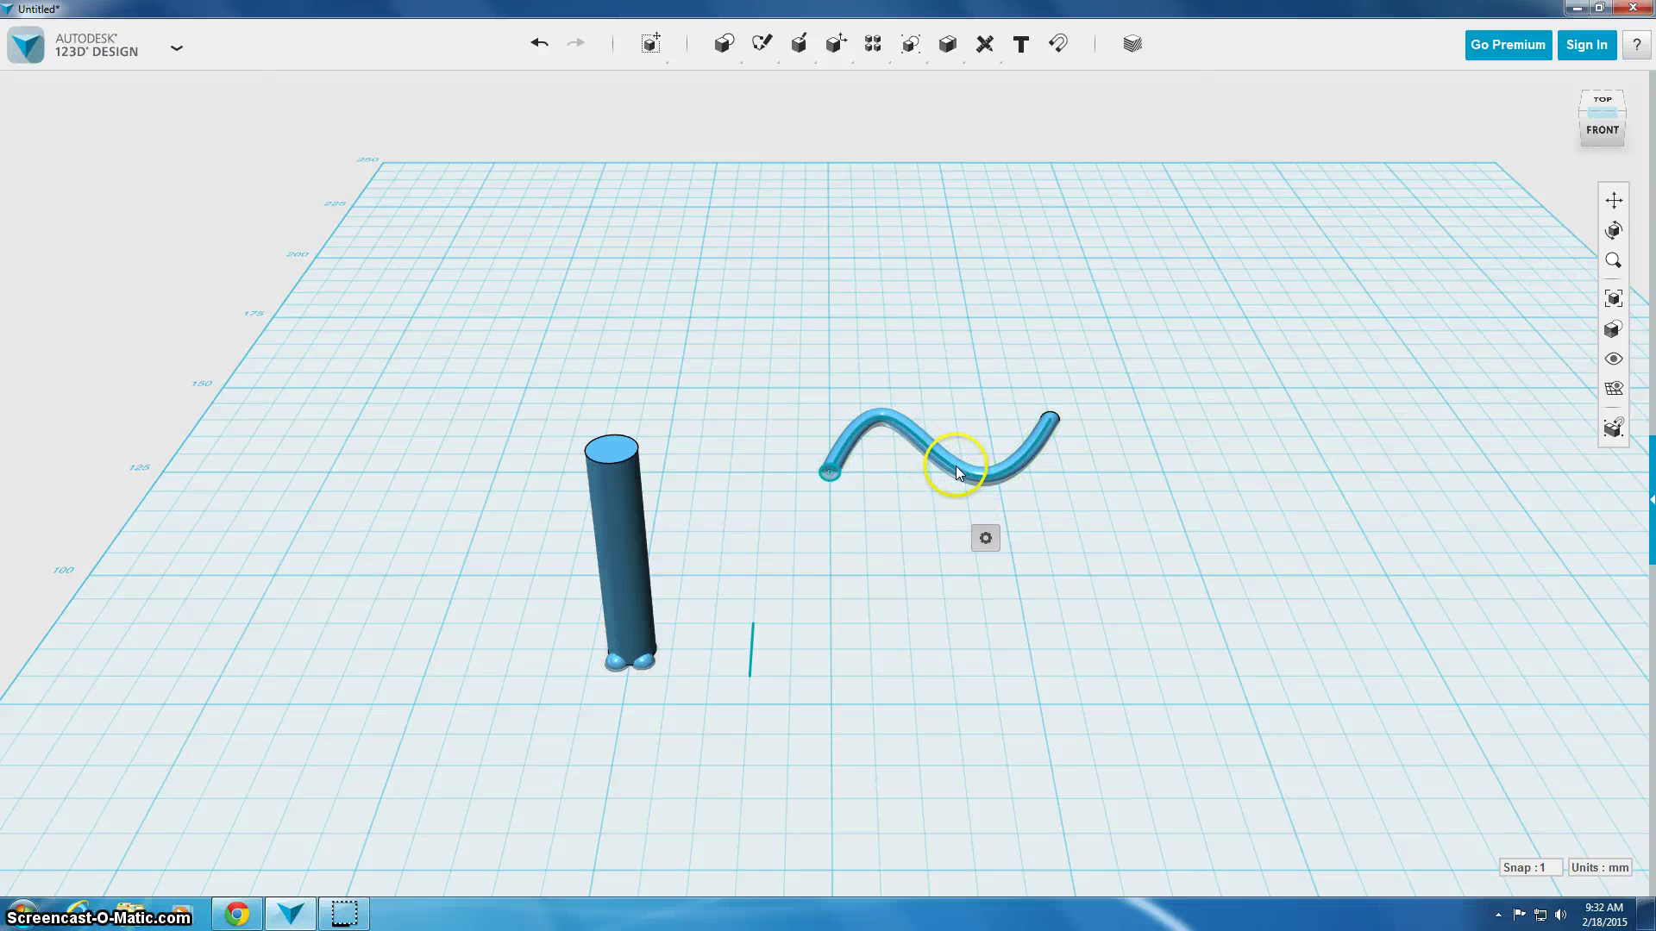
right_click_drag(1086, 498, 1089, 497)
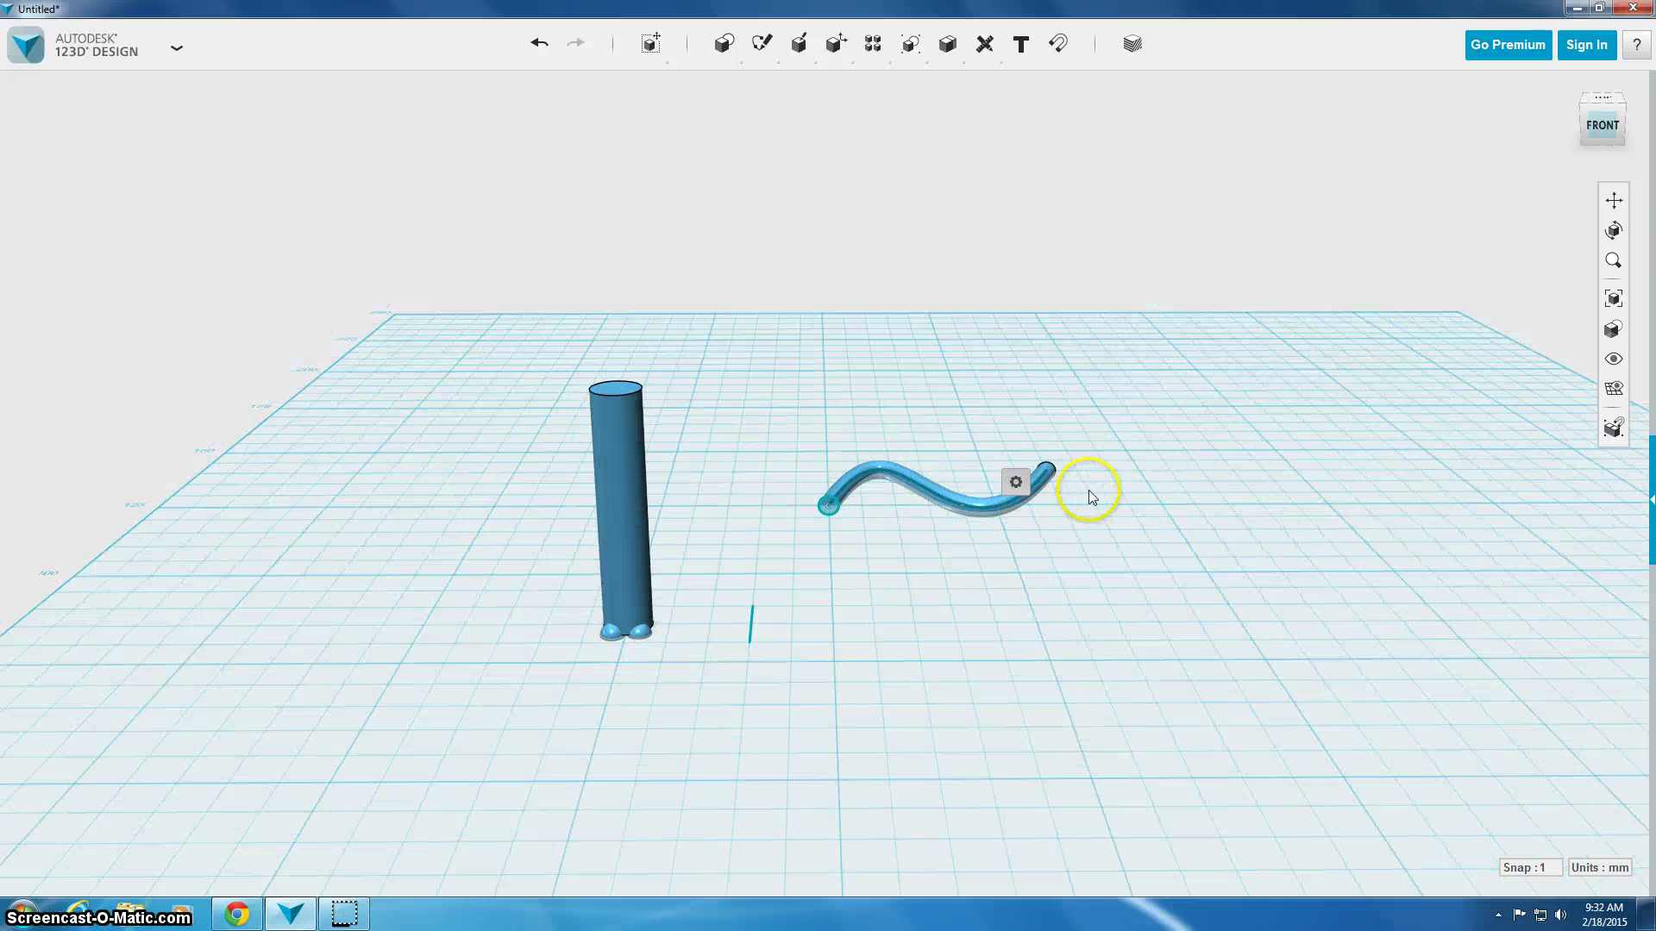
left_click(954, 492)
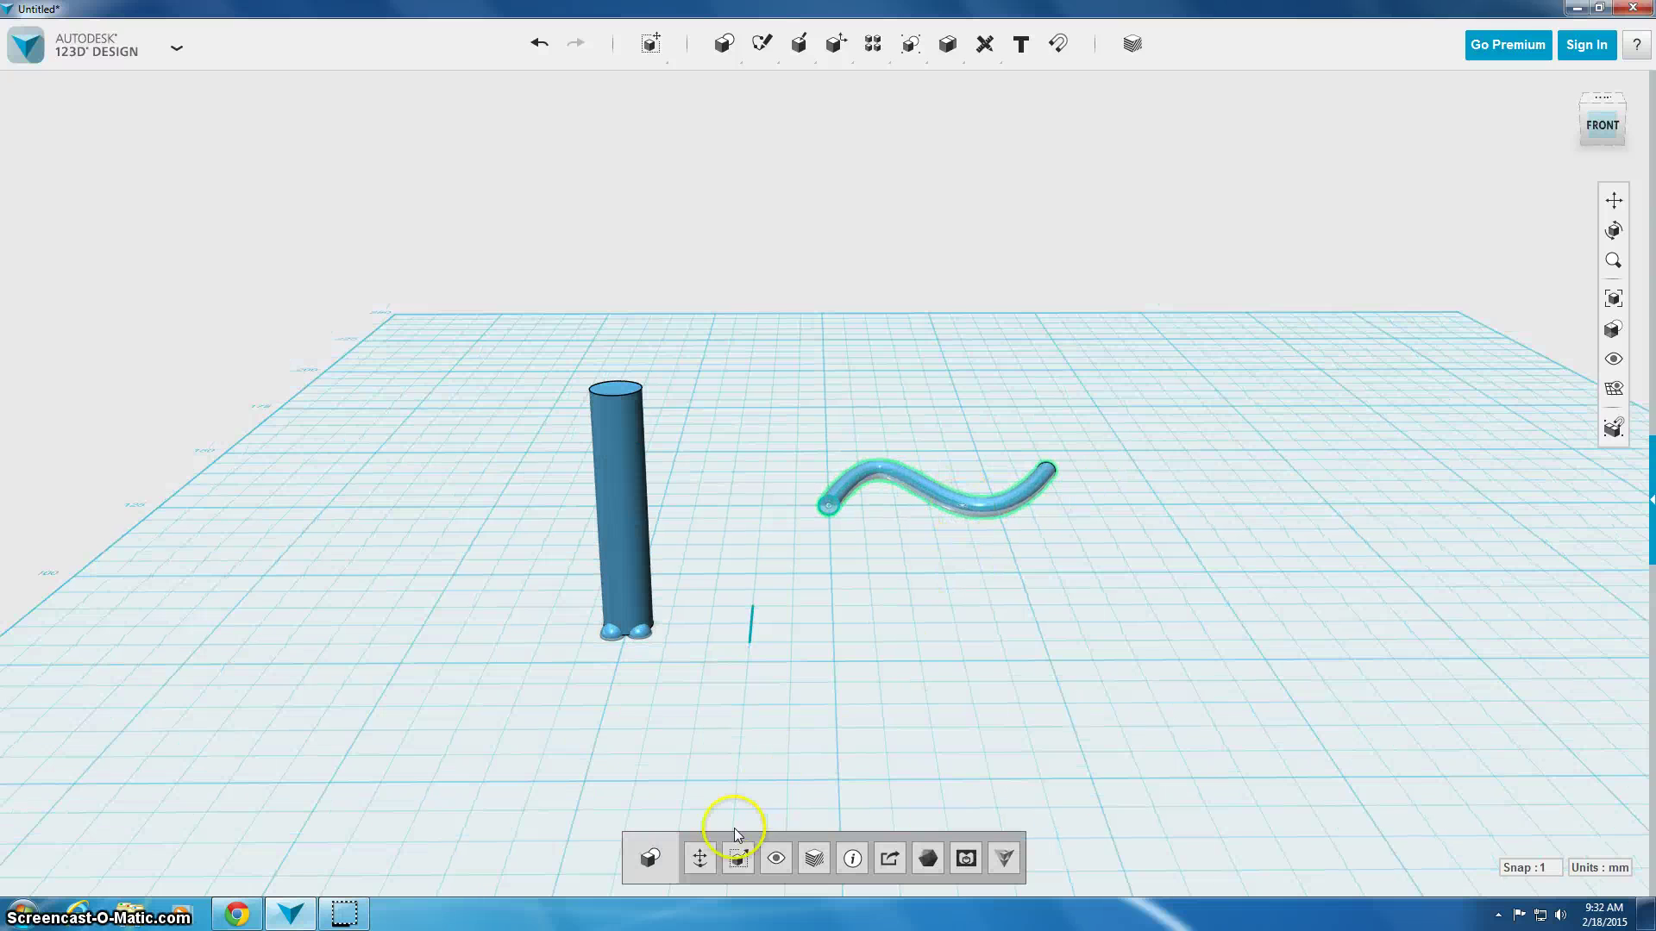
left_click(738, 860)
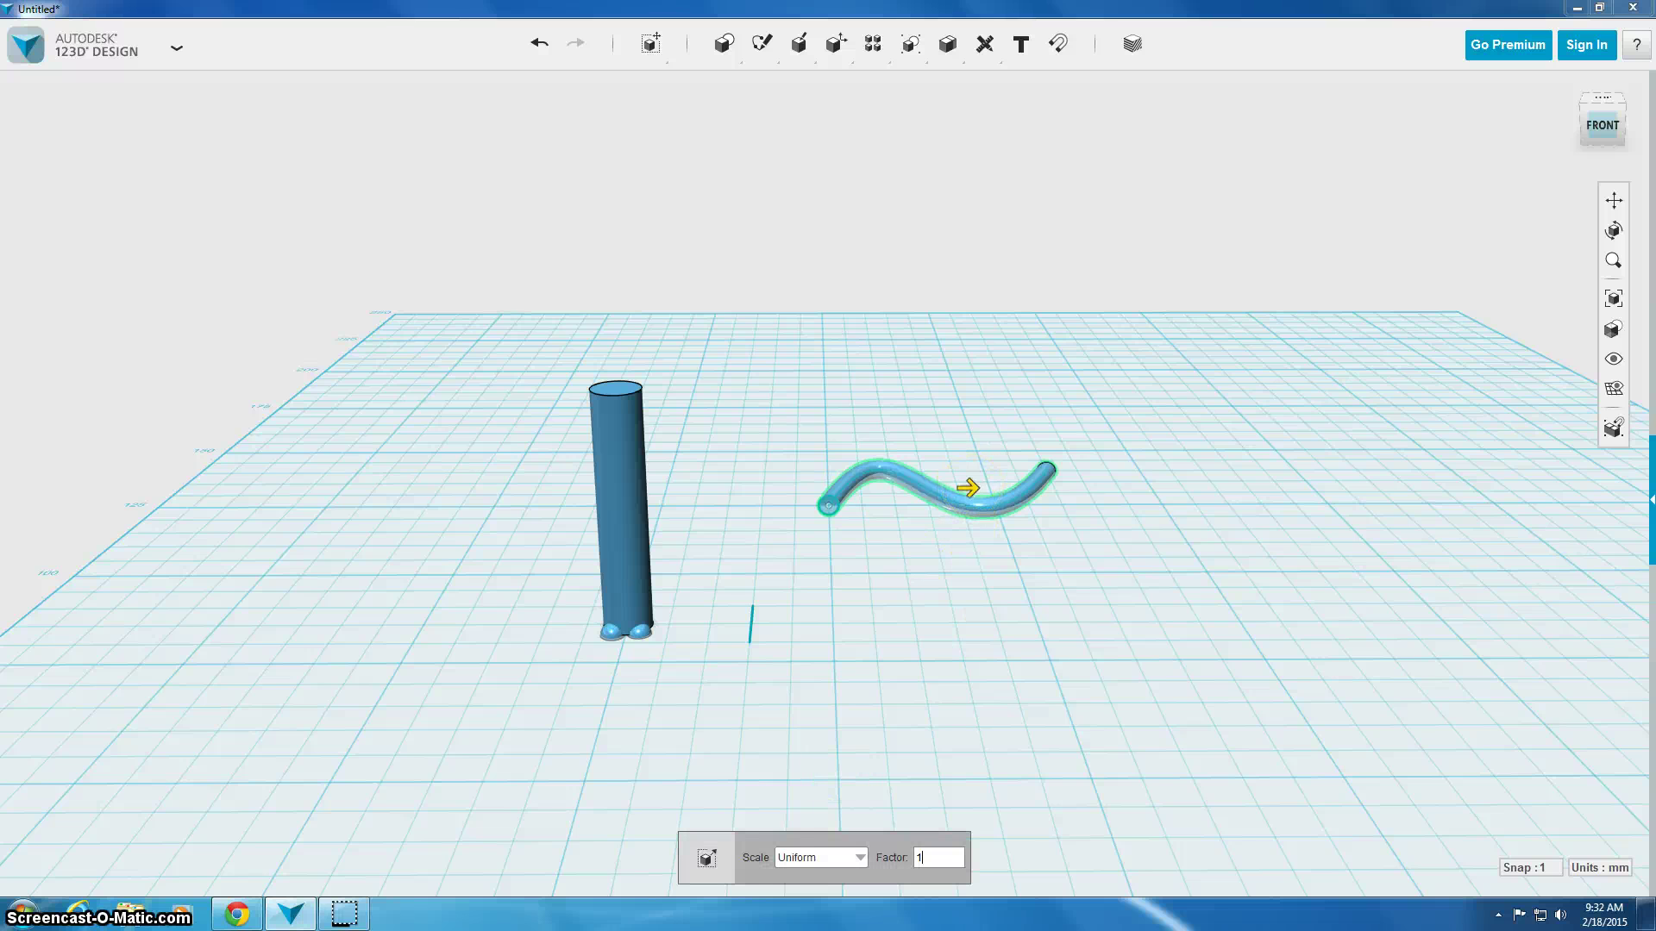
left_click_drag(968, 488, 917, 486)
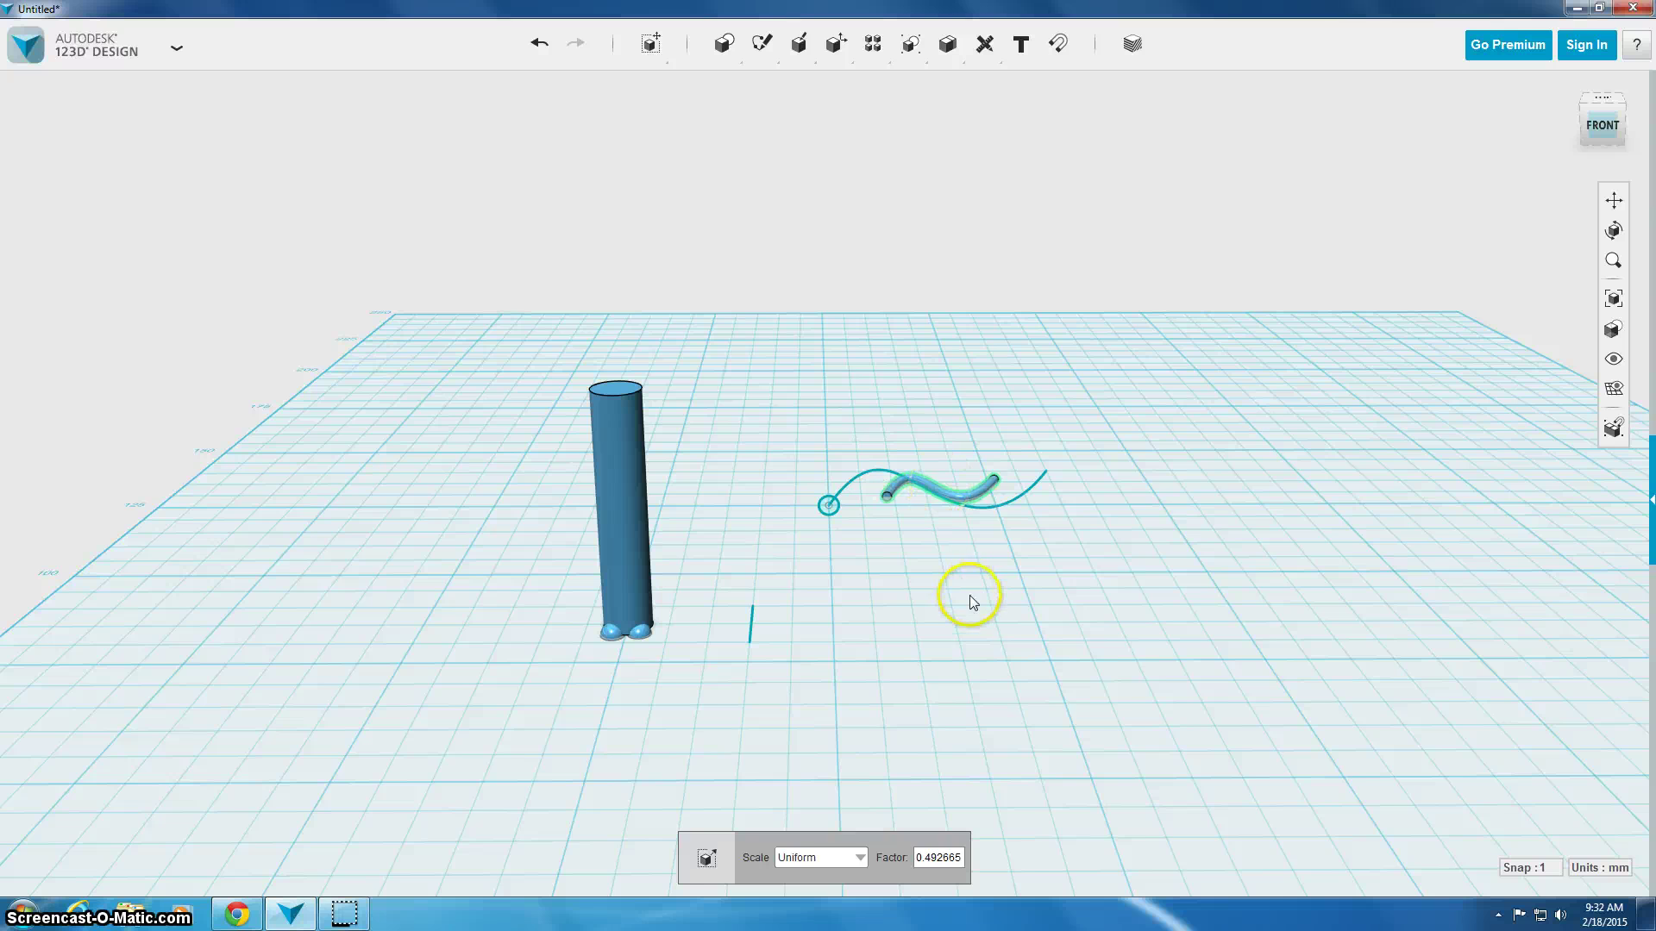
left_click(971, 602)
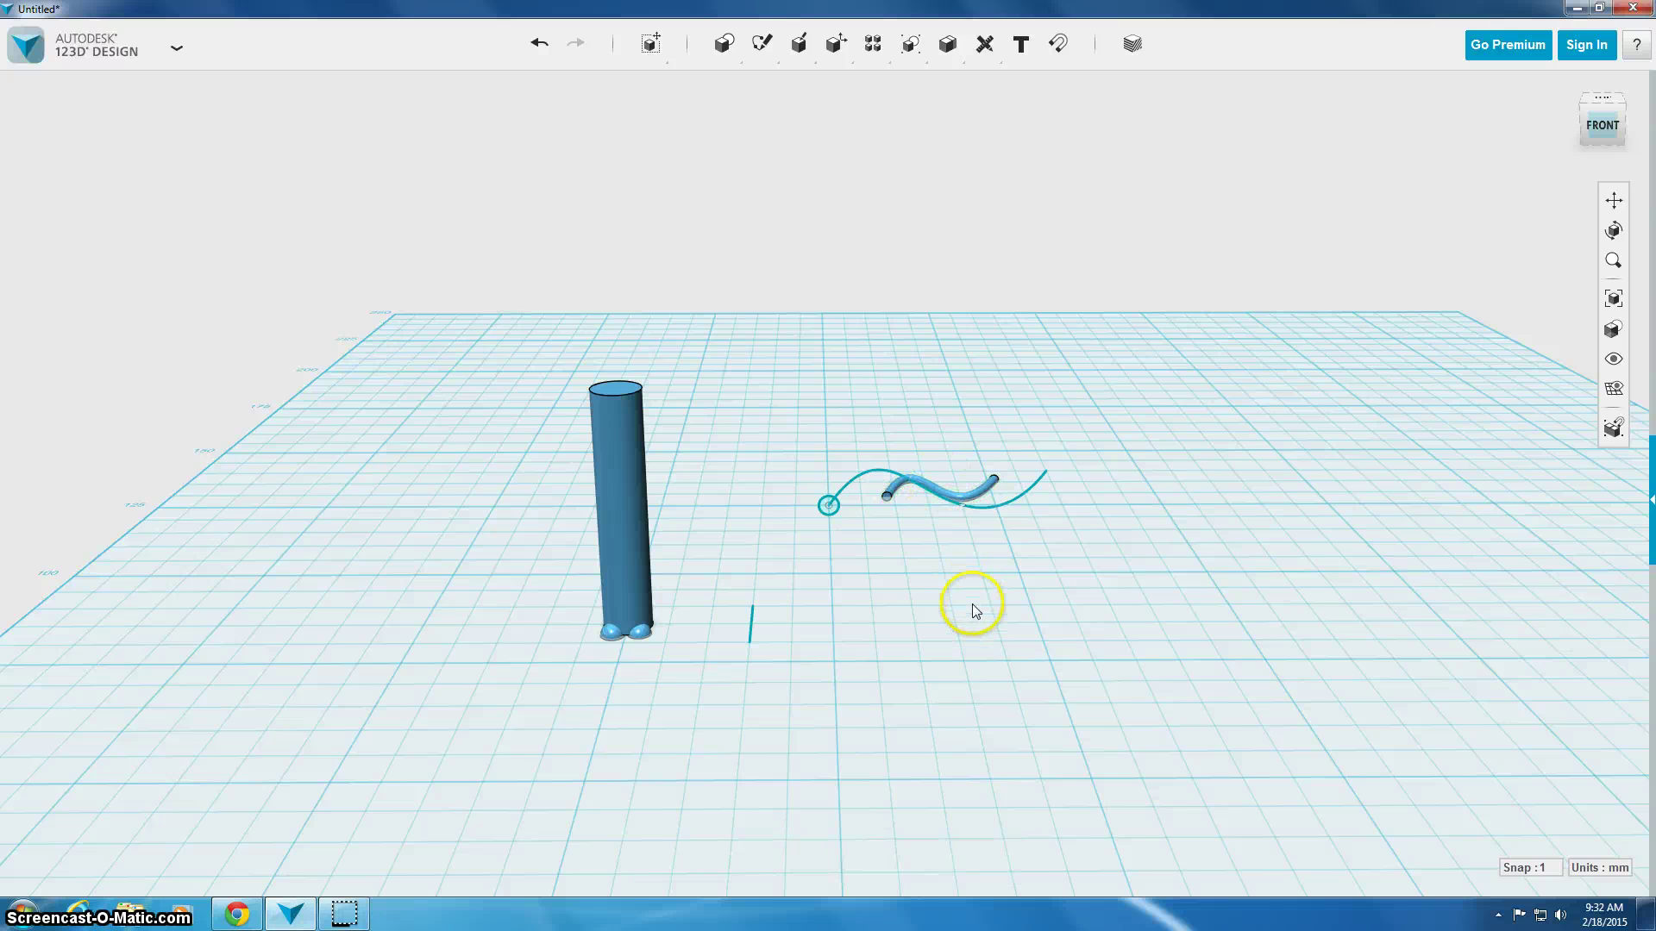
Step: Move the tube forward off its curve, rotate it 90 degrees upright, and lift it above the grid
left_click(951, 497)
left_click(700, 856)
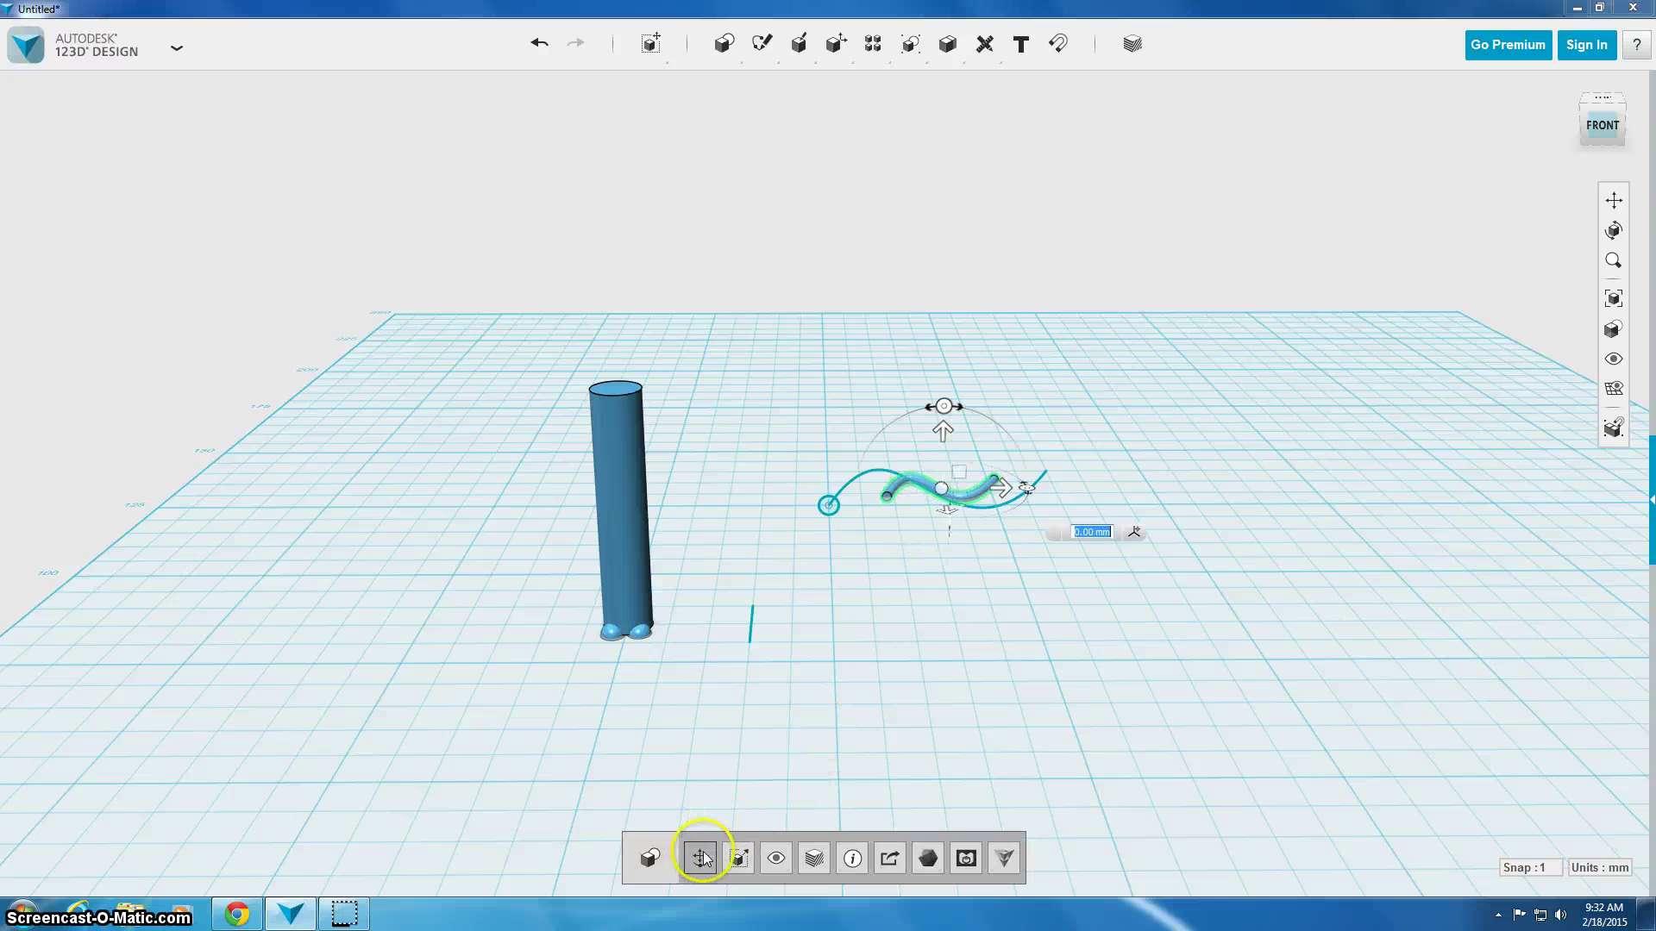
left_click_drag(945, 509, 983, 653)
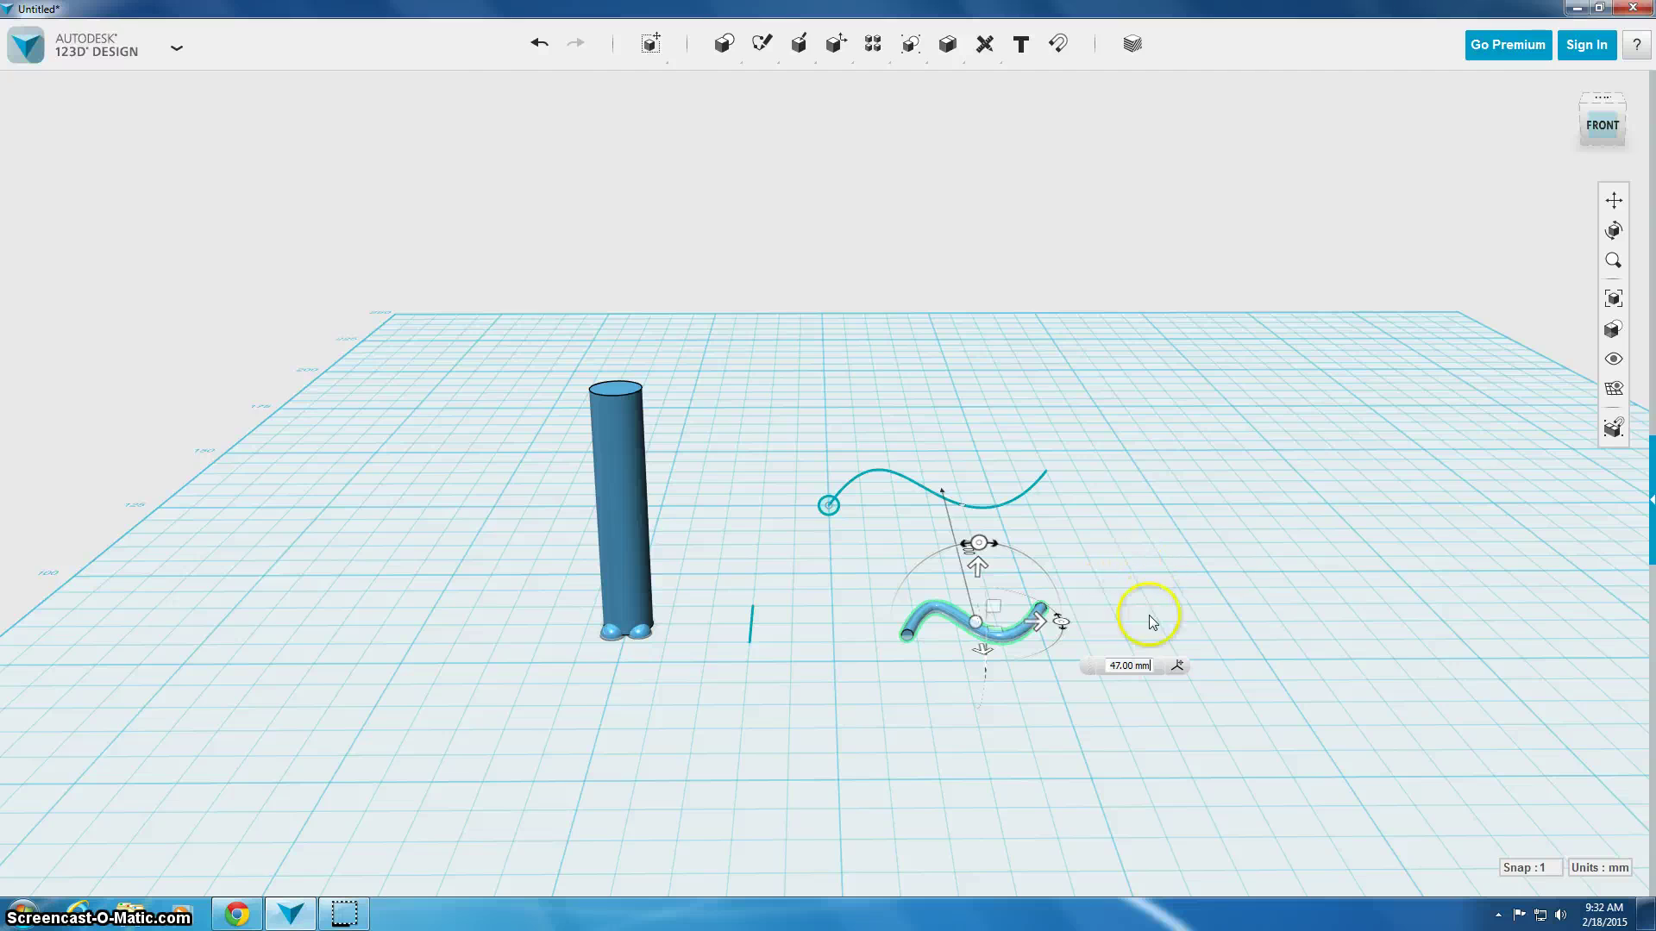
right_click_drag(1238, 499, 1169, 524)
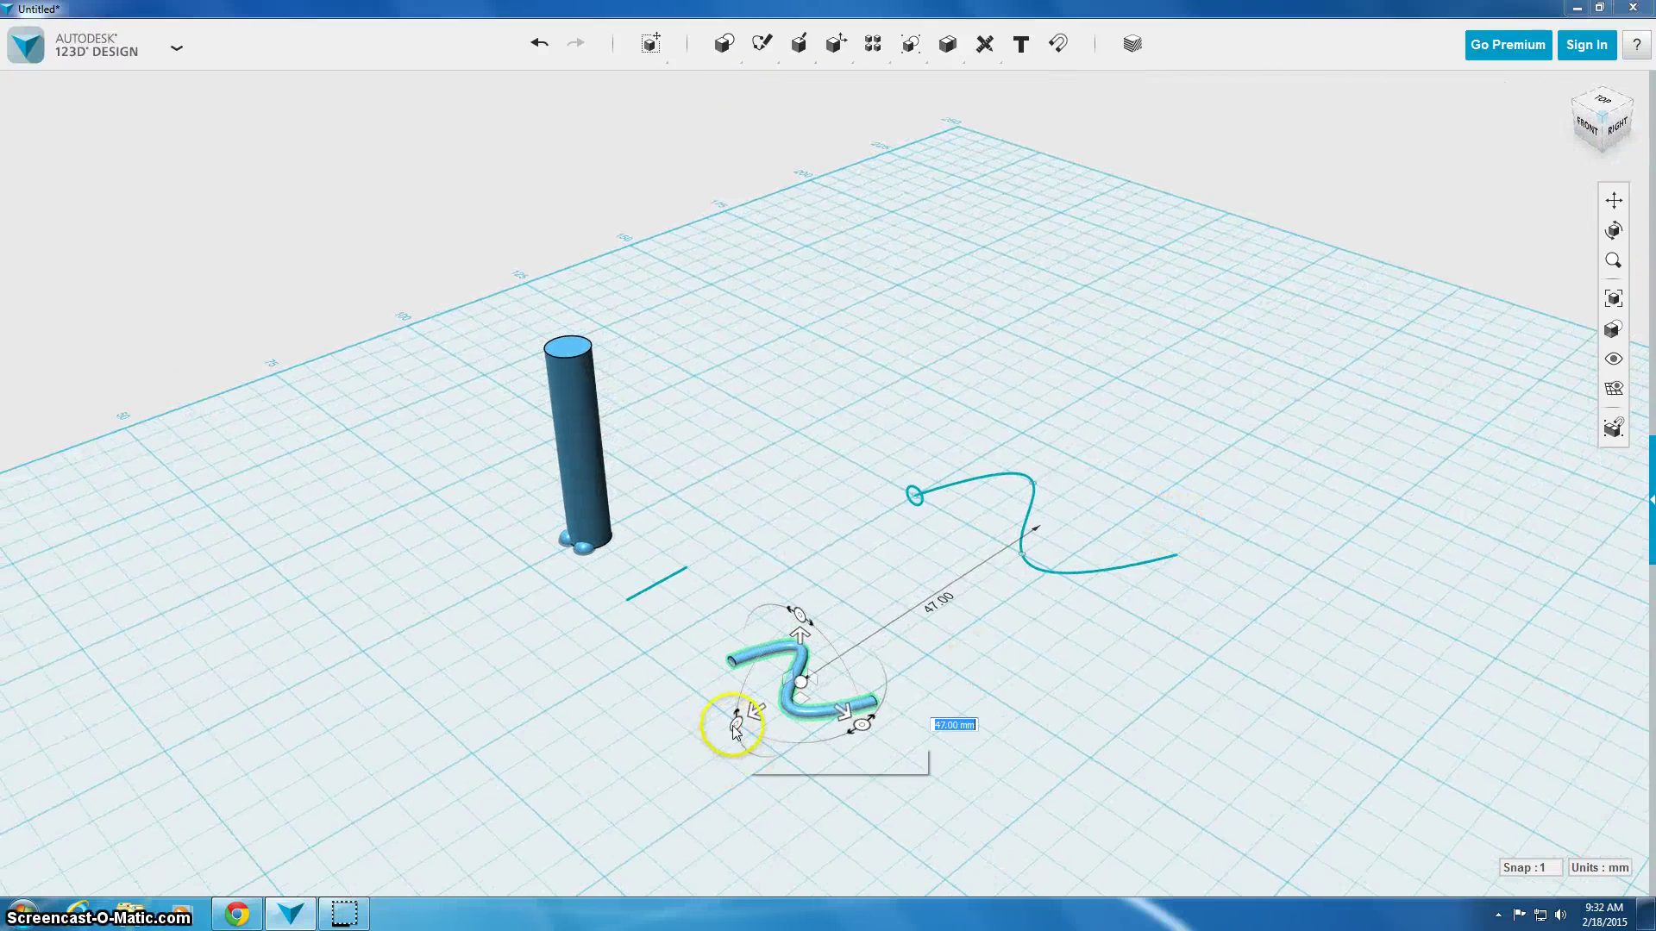
left_click_drag(735, 729, 804, 758)
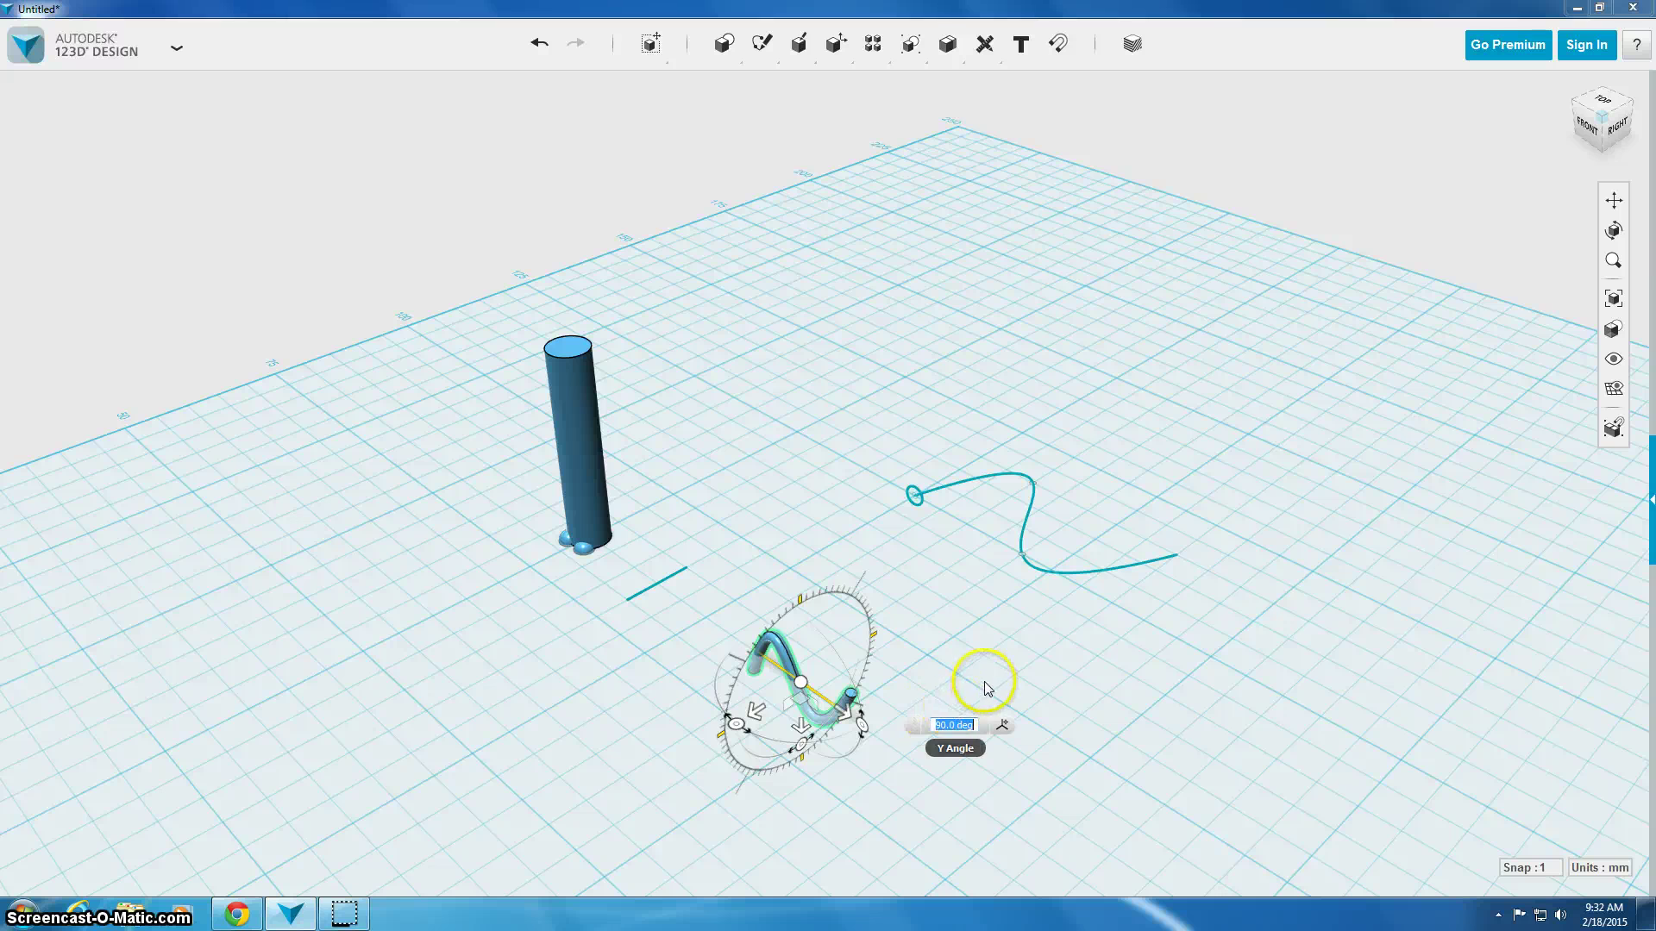
mouse_move(1012, 648)
right_mouse_down()
mouse_move(1049, 613)
mouse_move(1038, 646)
right_mouse_up()
left_click_drag(940, 669, 943, 516)
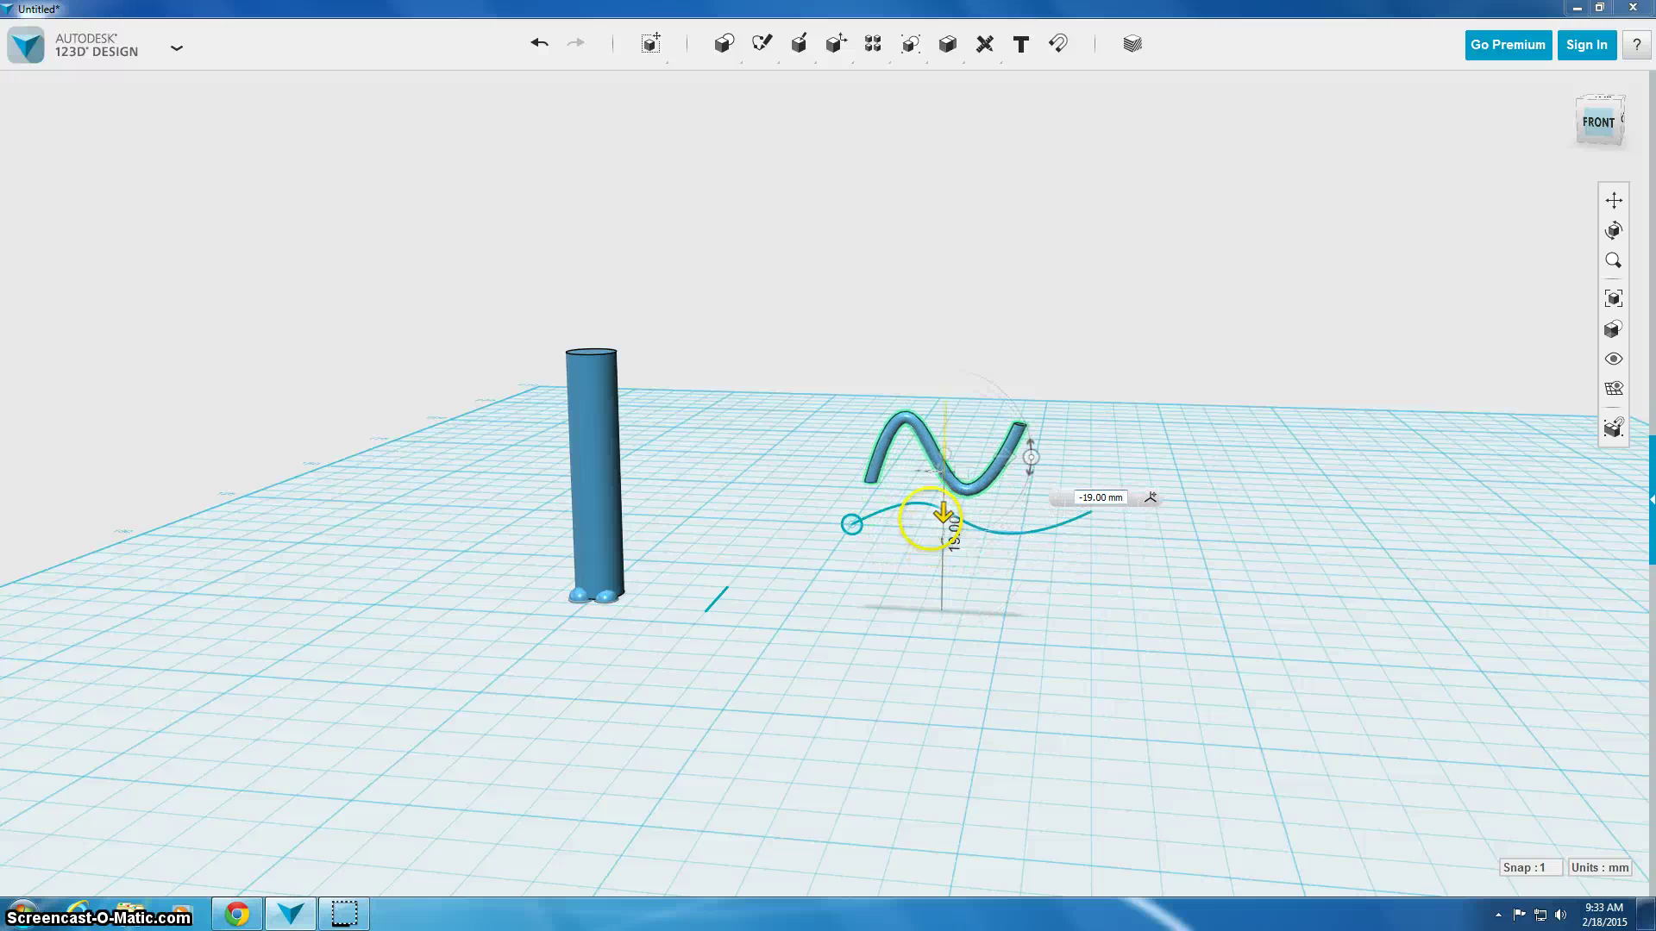
Step: Slide the tube along X until it rests against the cylinder's side
left_click_drag(1003, 457, 725, 446)
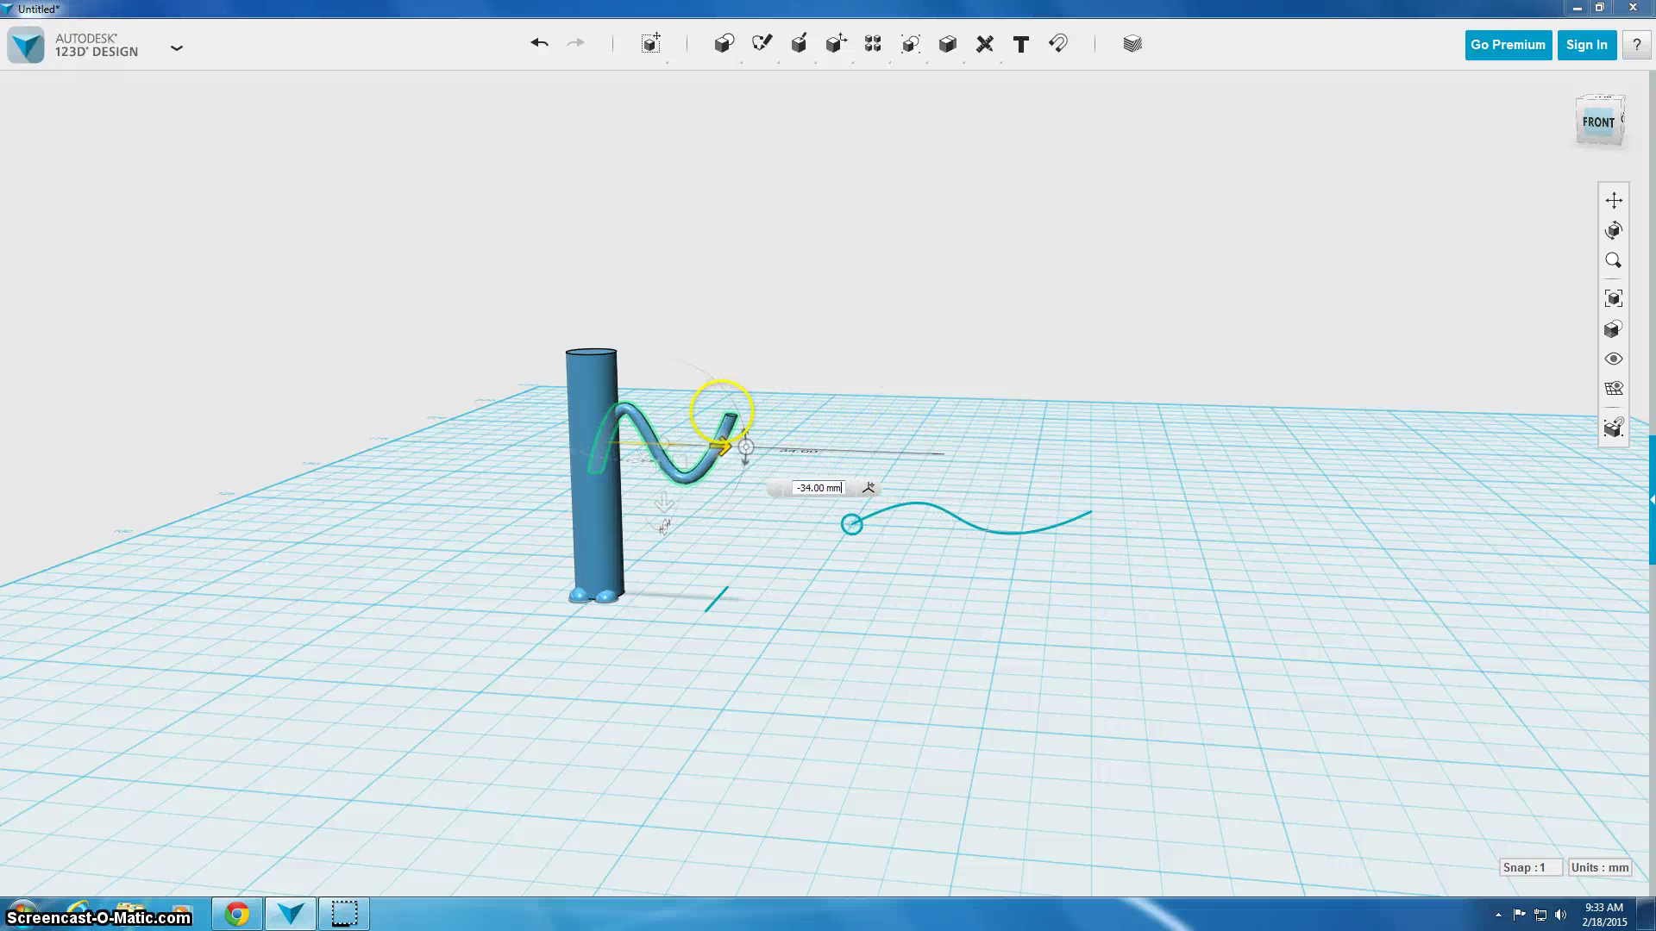
left_click(830, 633)
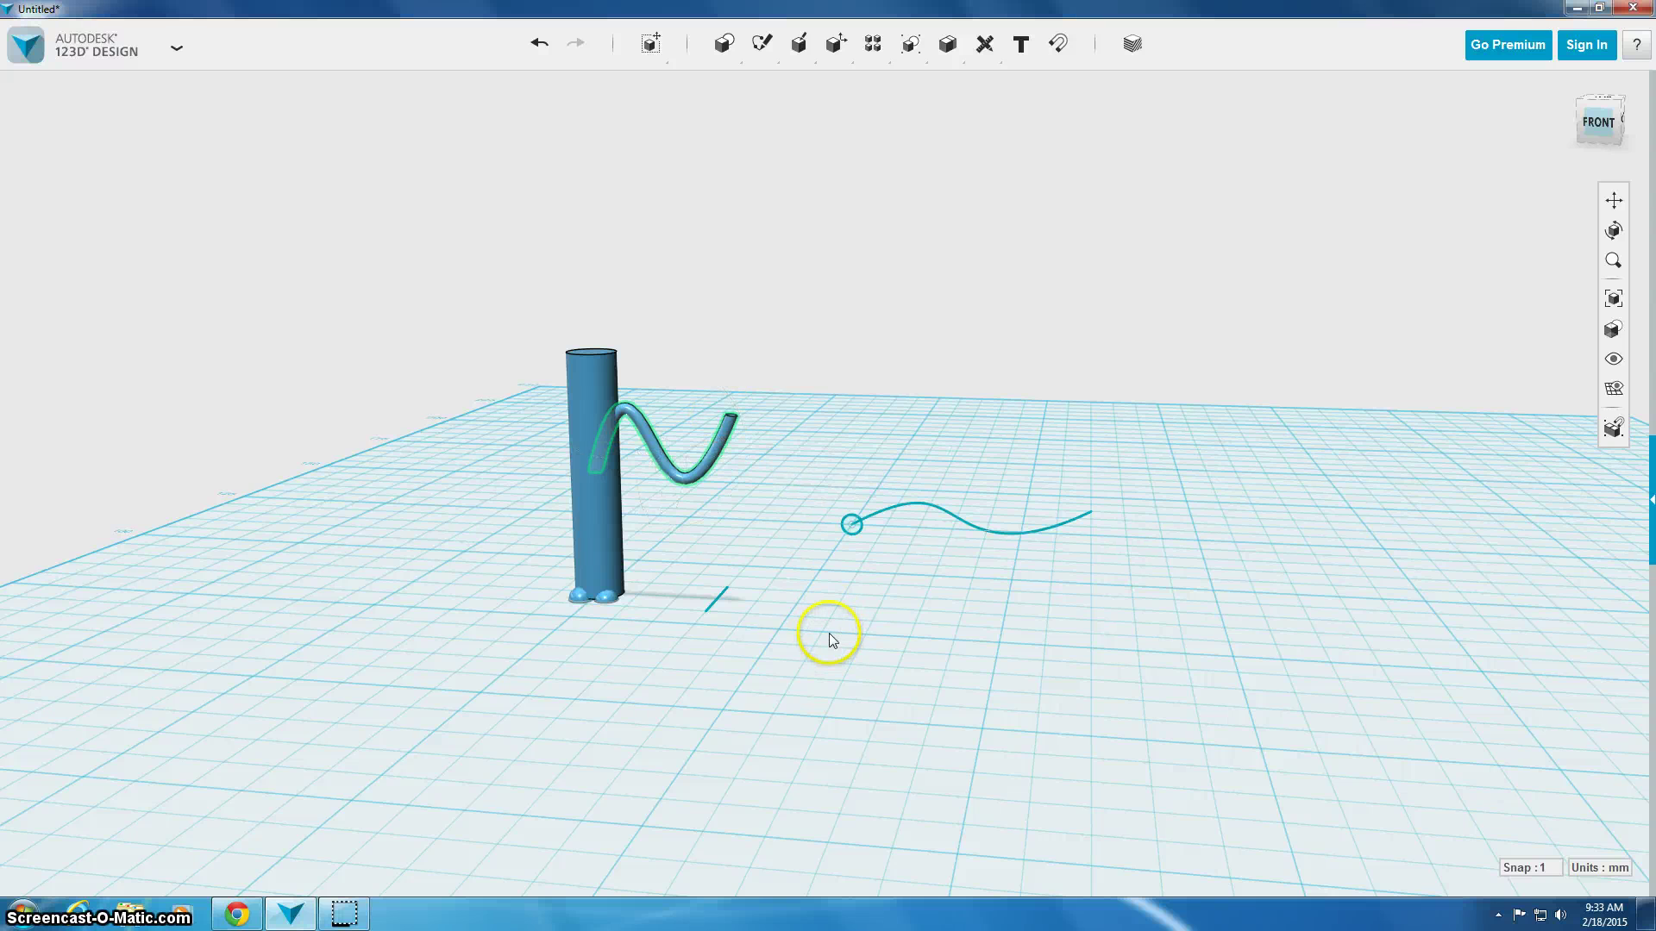
right_click_drag(830, 633, 874, 649)
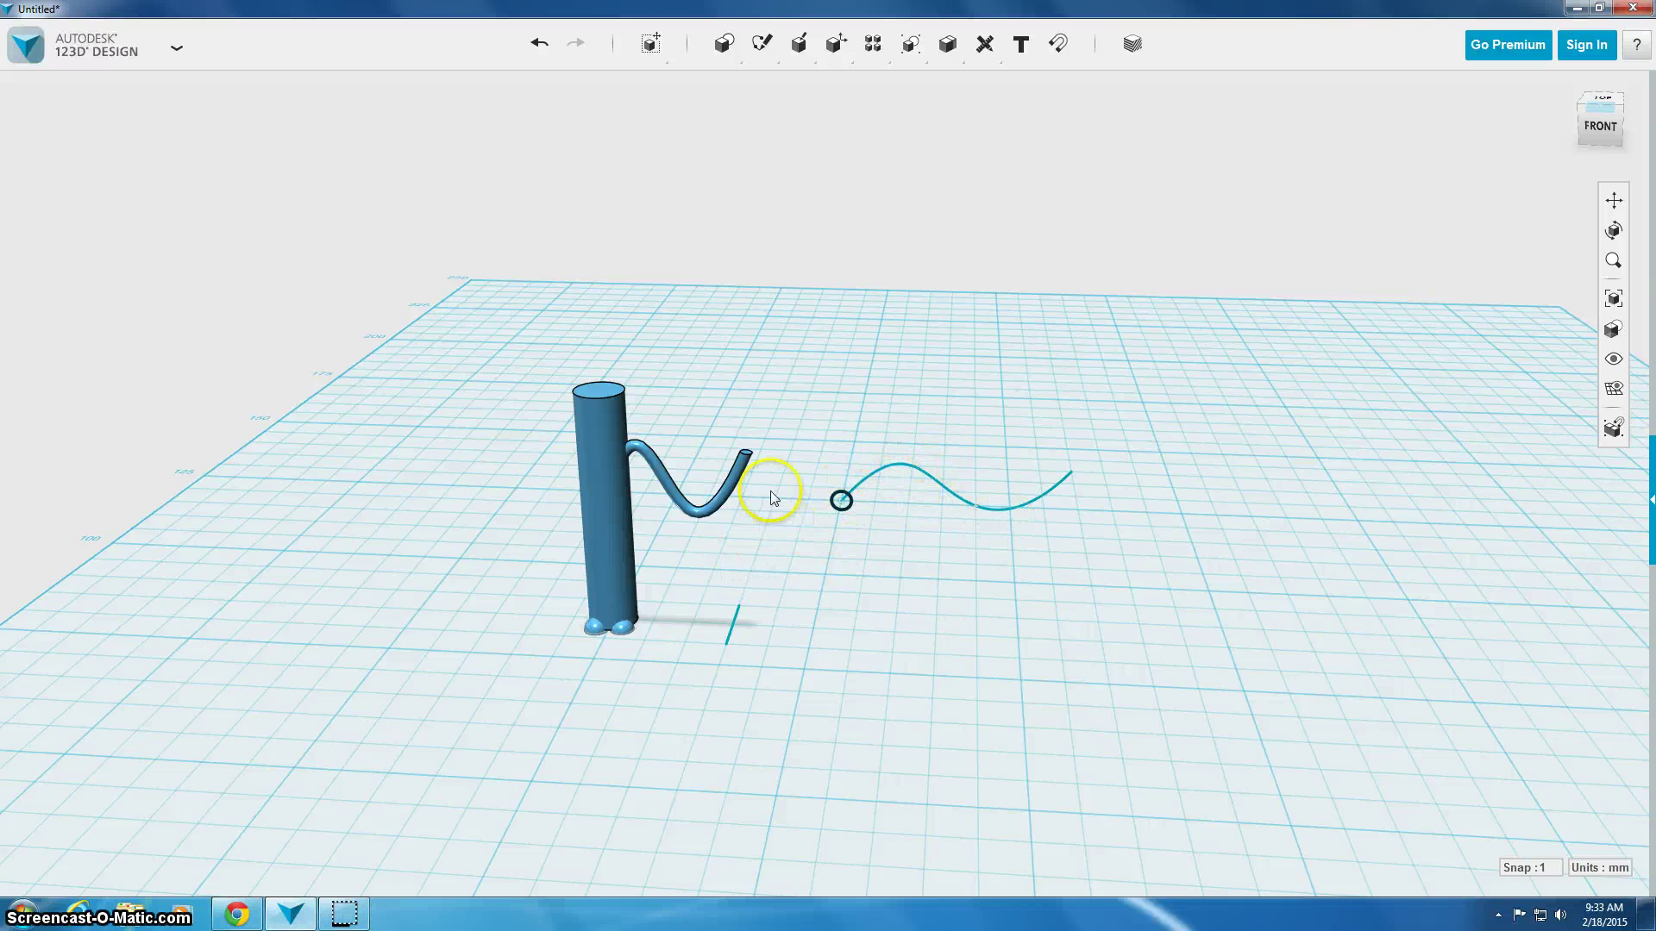
Step: Nudge the wavy arm -1.00 mm along X into the cylinder
left_click(734, 474)
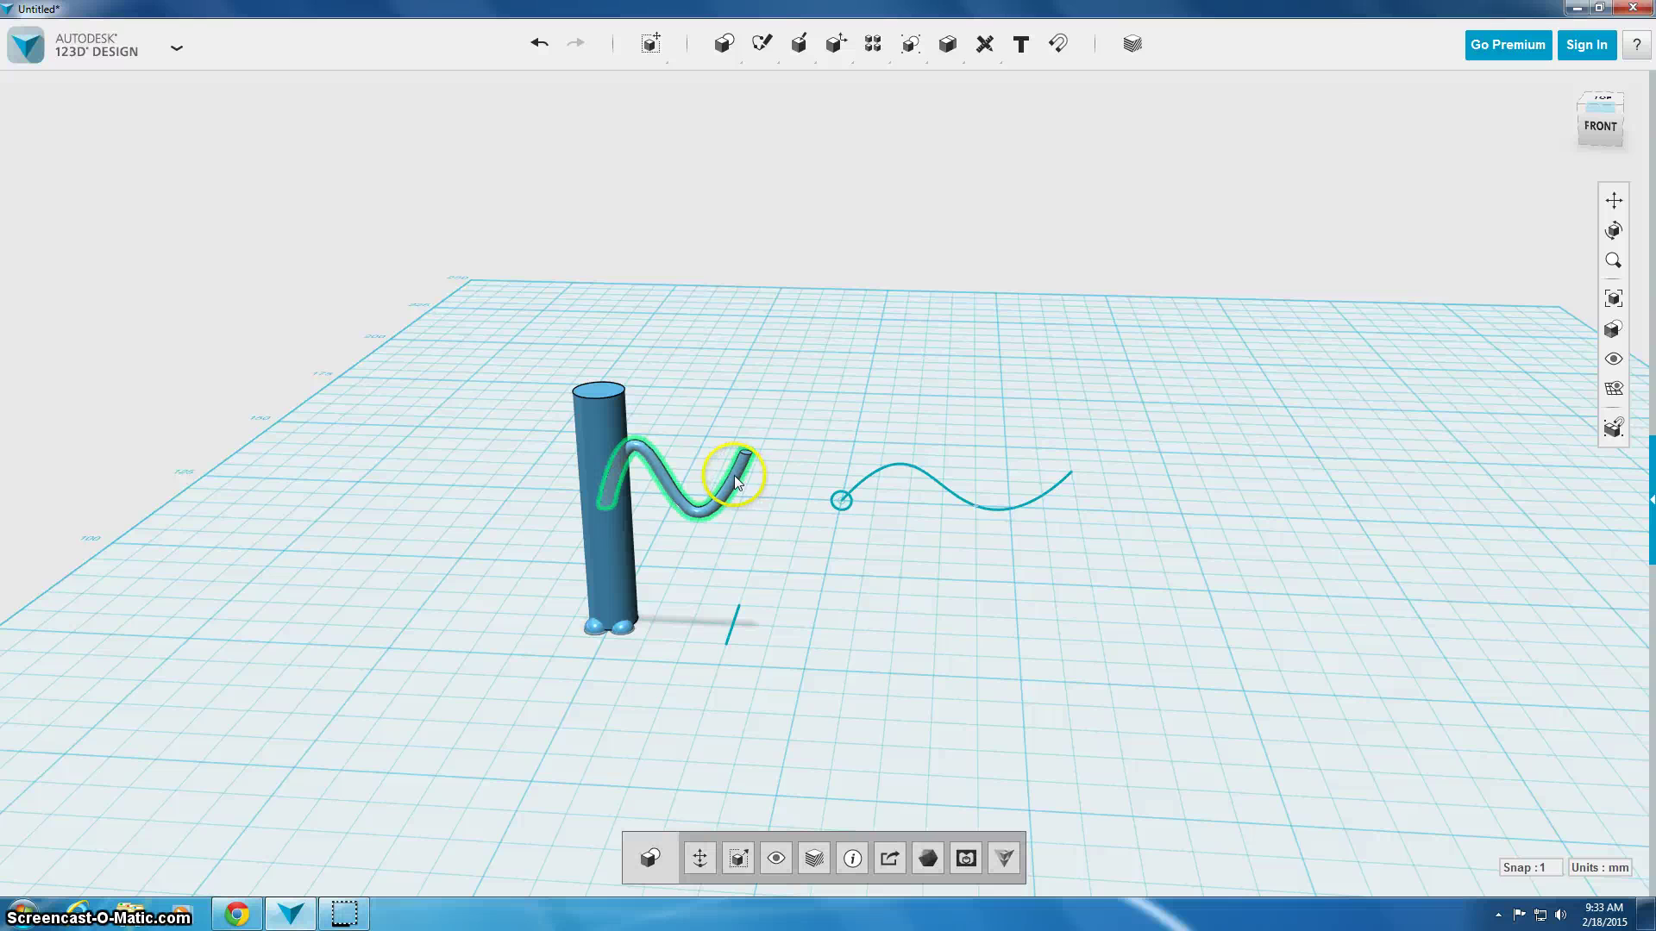
left_click(700, 858)
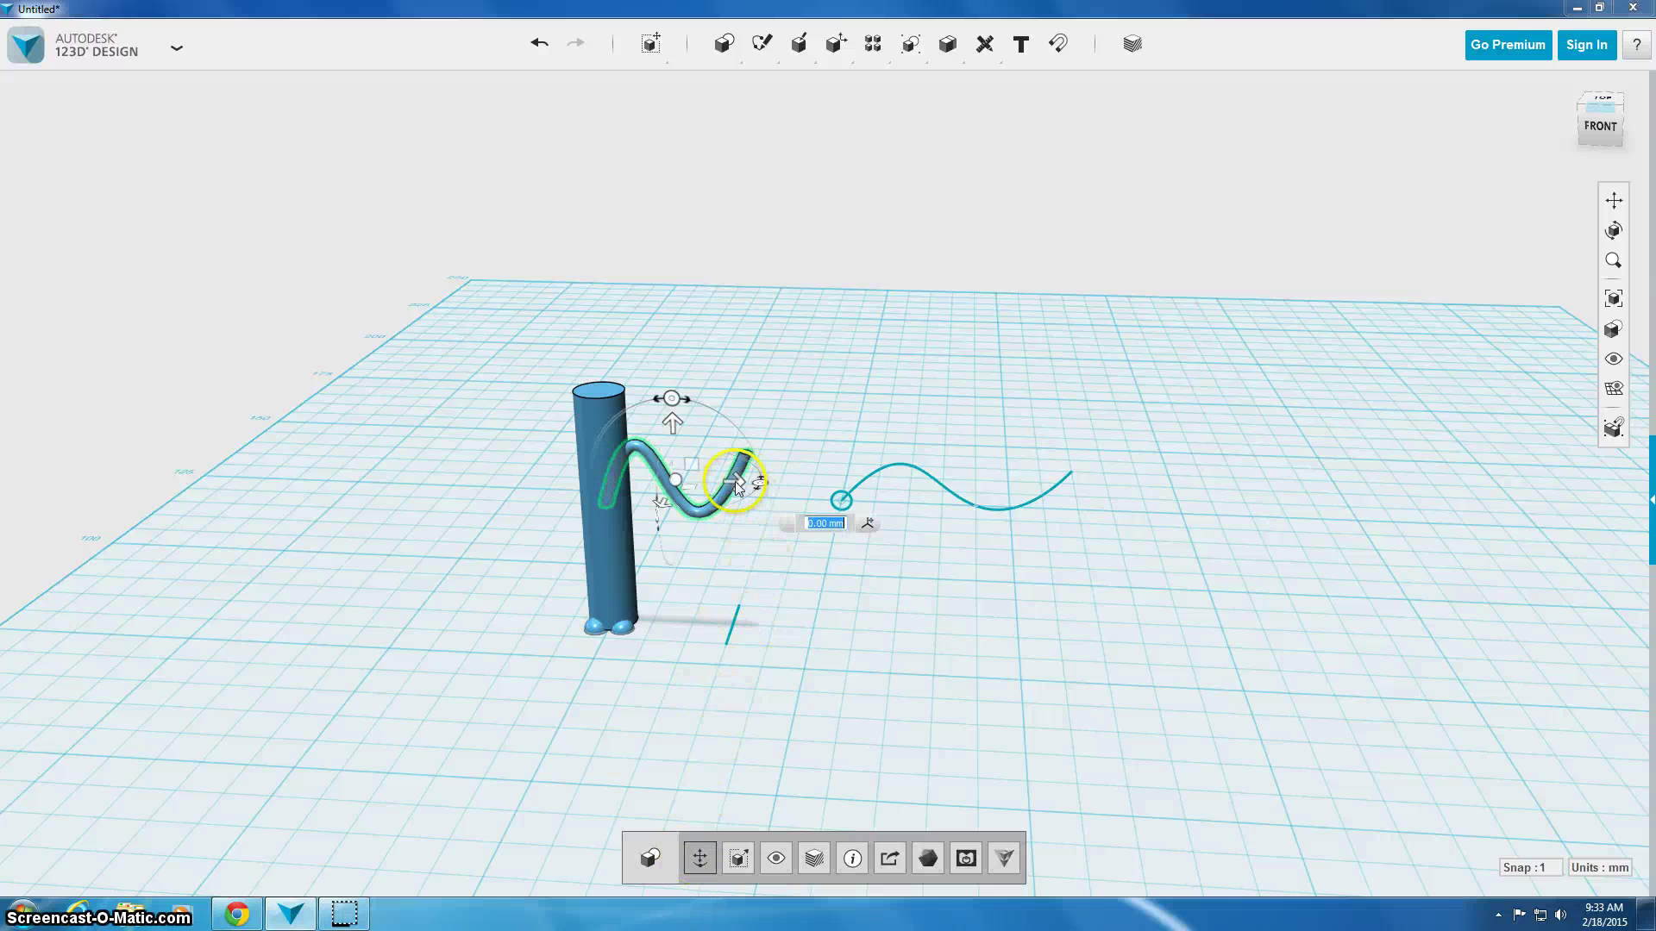
left_click_drag(738, 488, 741, 588)
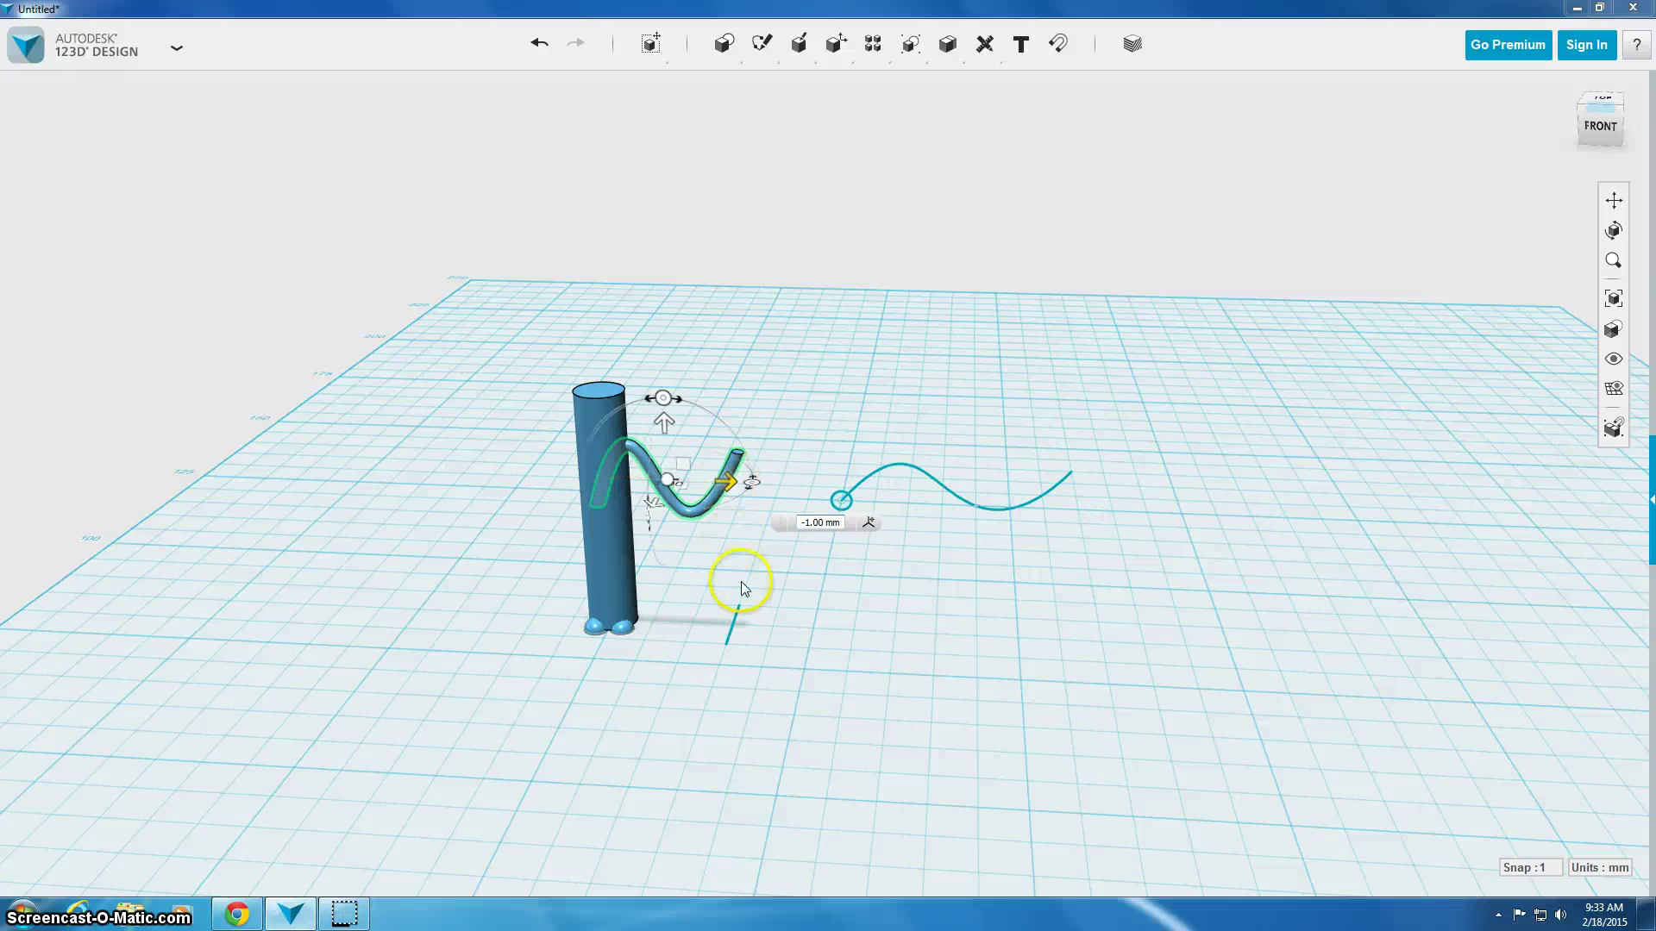
left_click(742, 581)
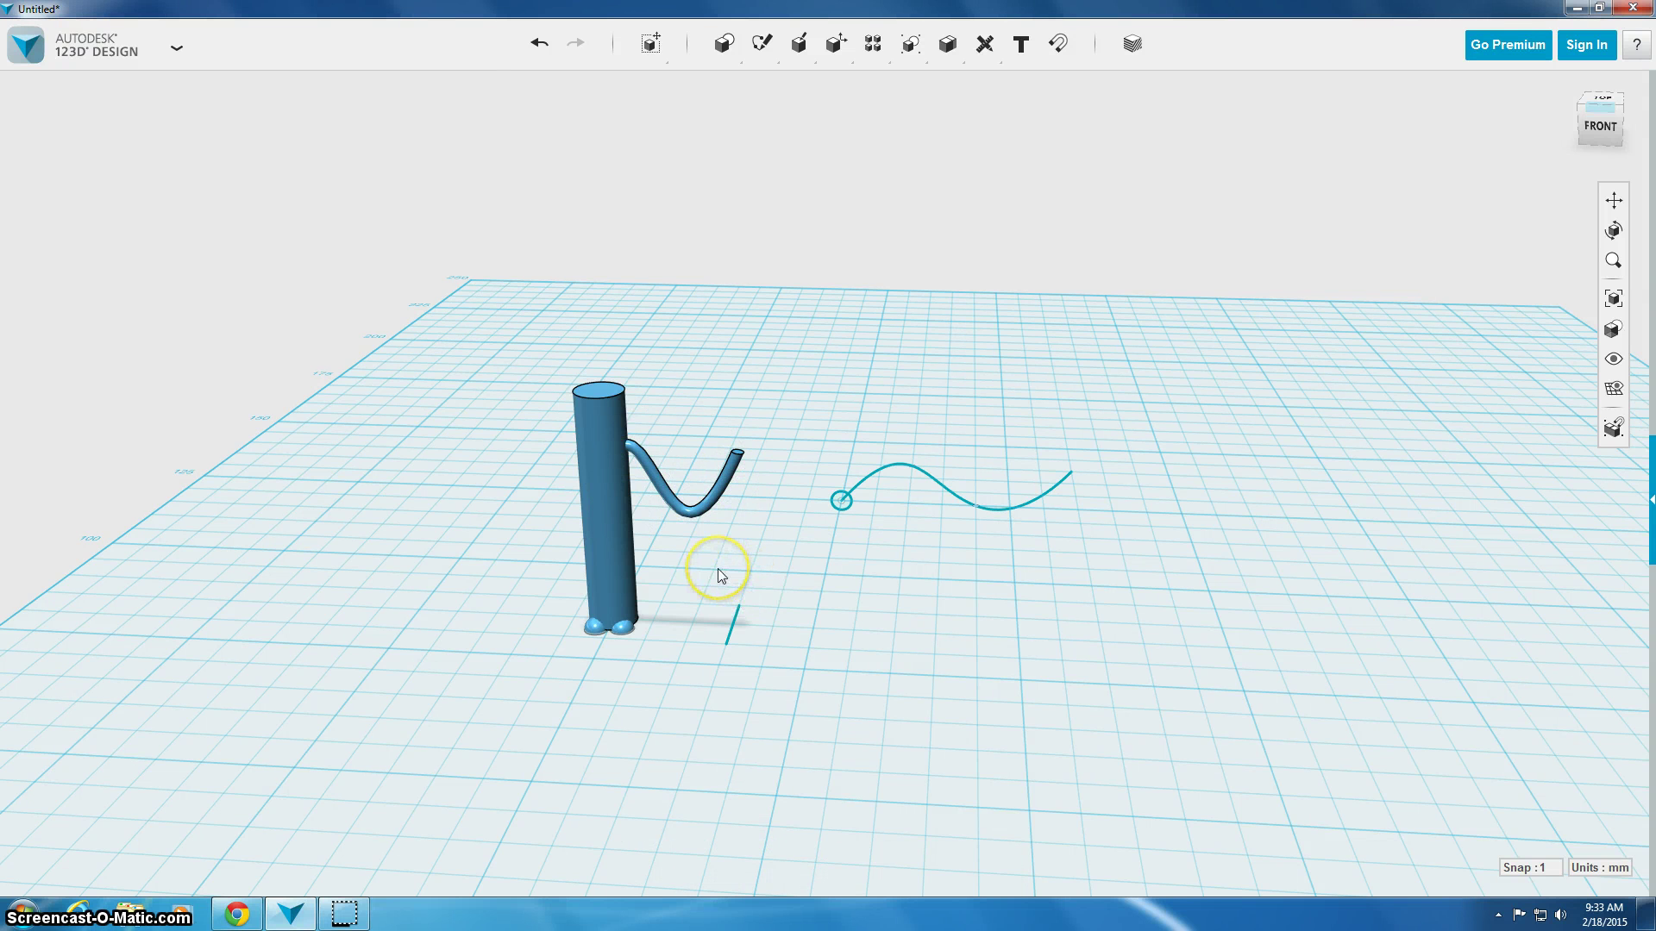
Step: Paste a copy of the wavy arm and slide it 16 mm to the cylinder's opposite side
left_click(695, 511)
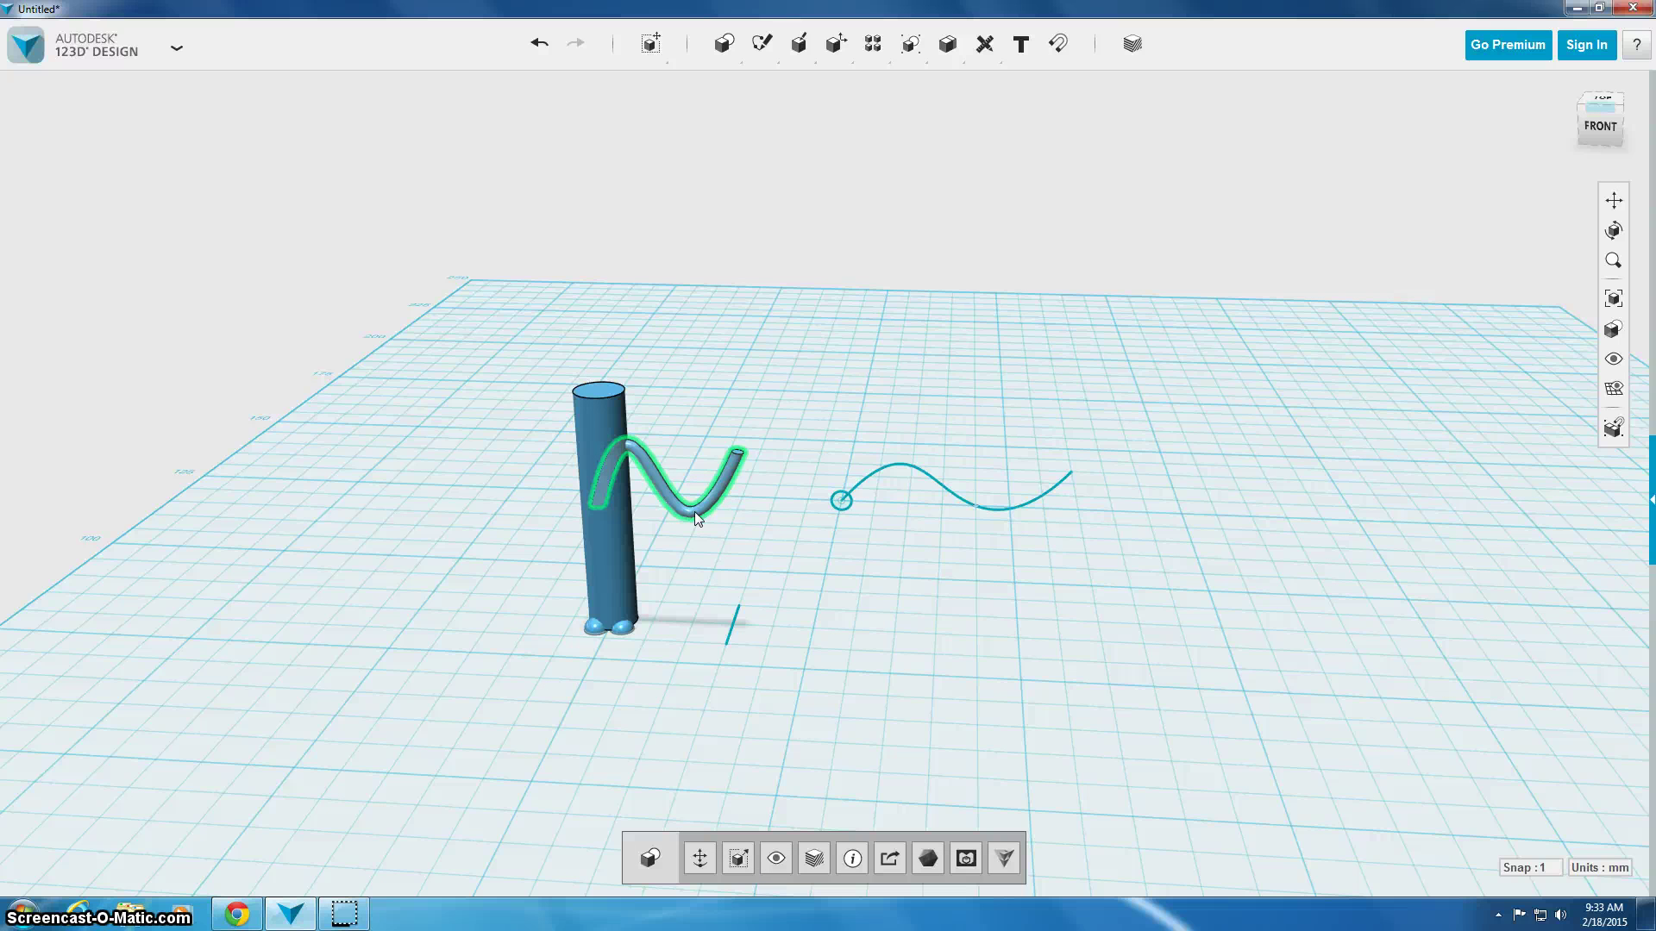
left_click(805, 612)
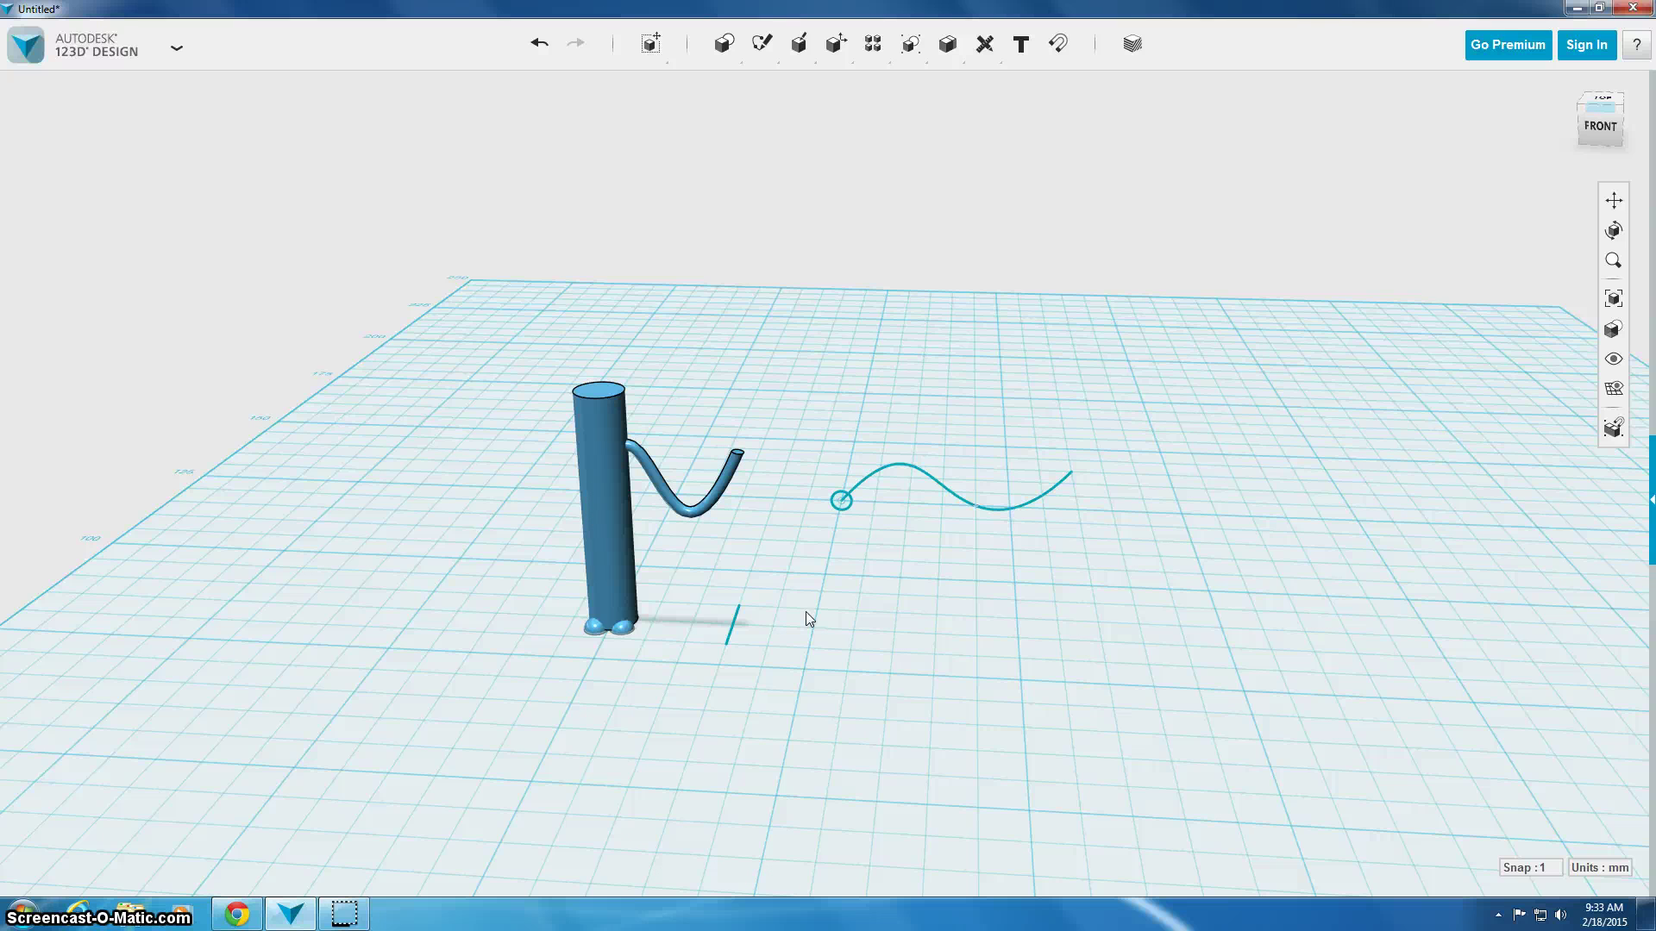
key("ctrl+t")
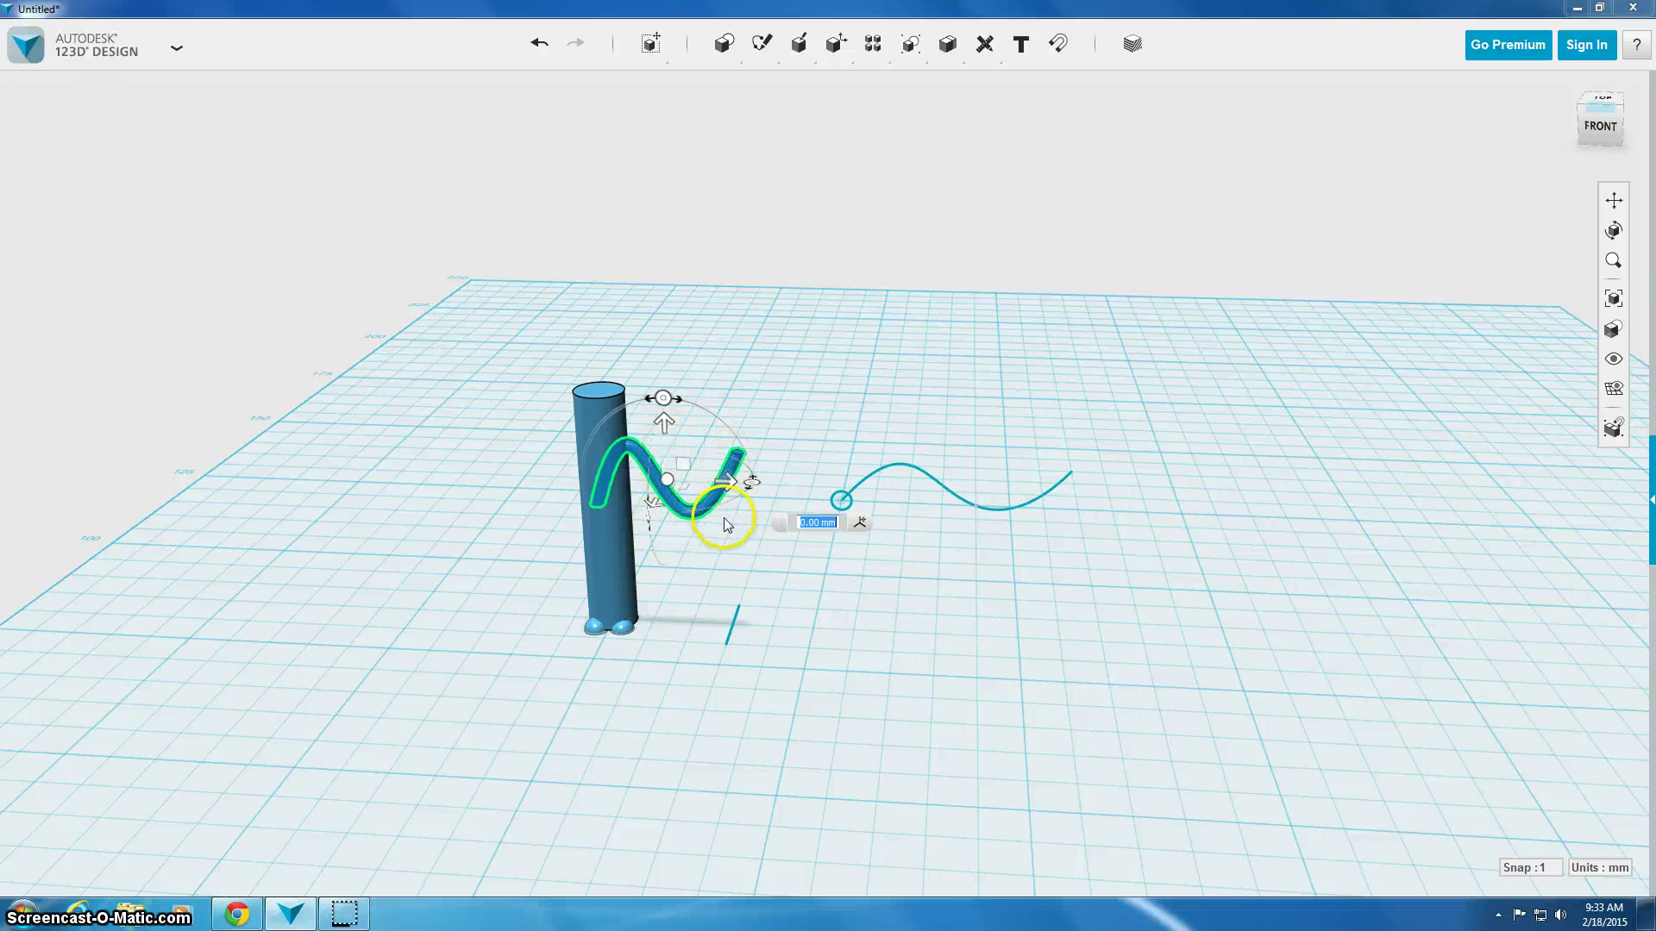
left_click_drag(726, 481, 597, 474)
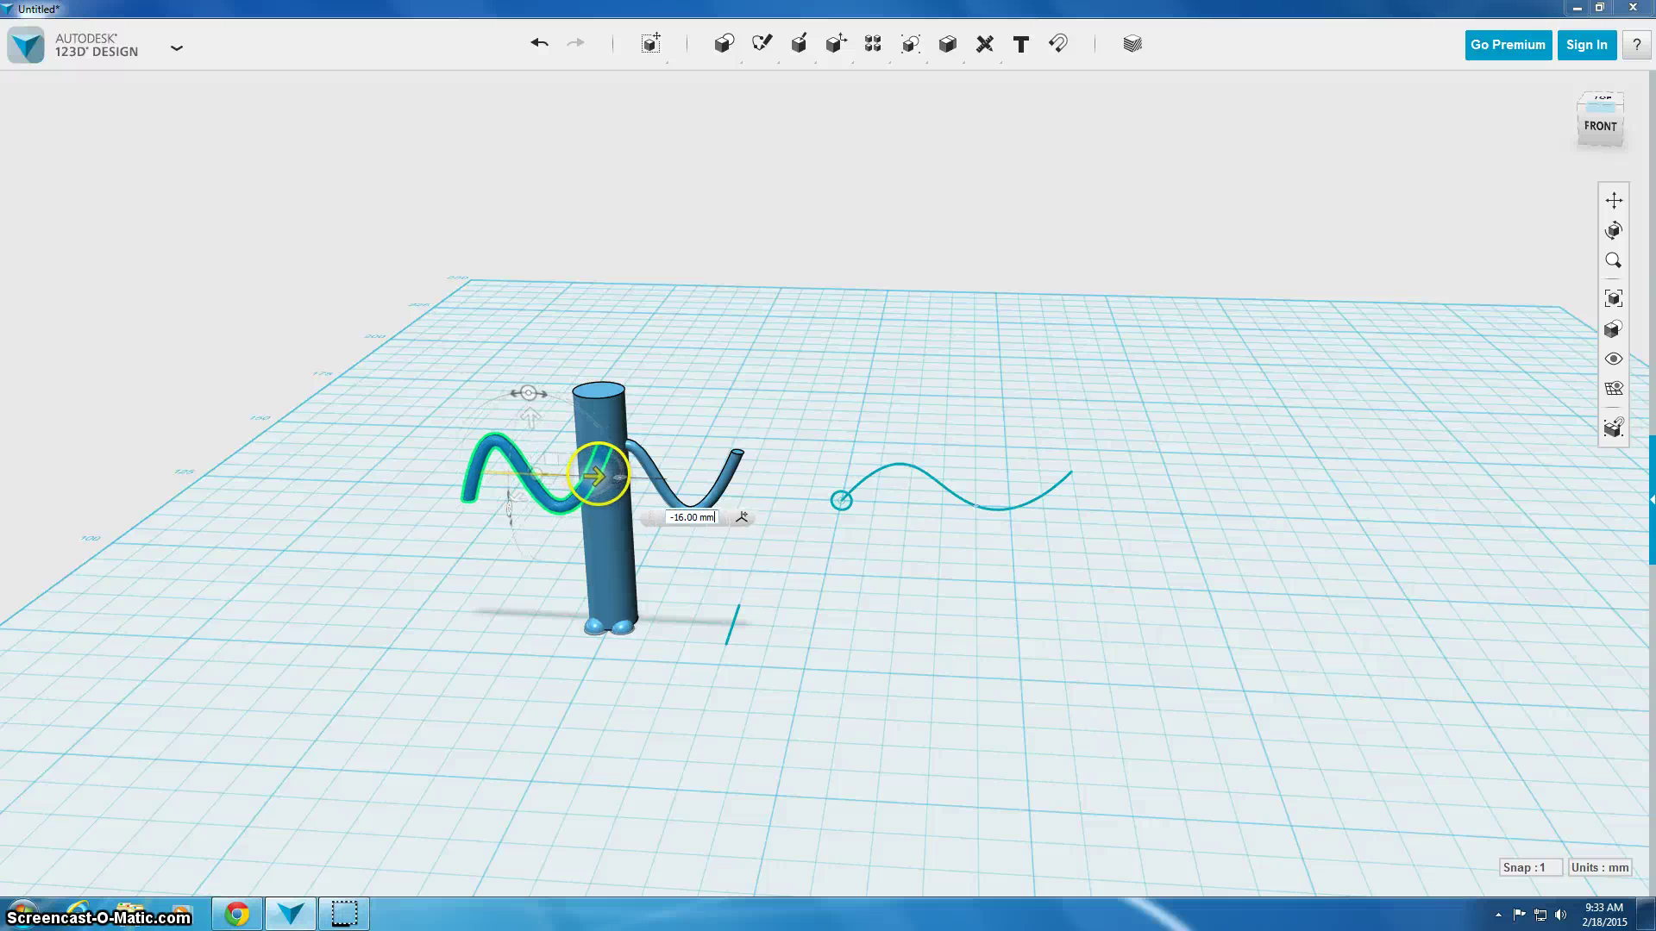
left_click(758, 582)
right_click_drag(781, 593, 821, 584)
left_click(674, 533)
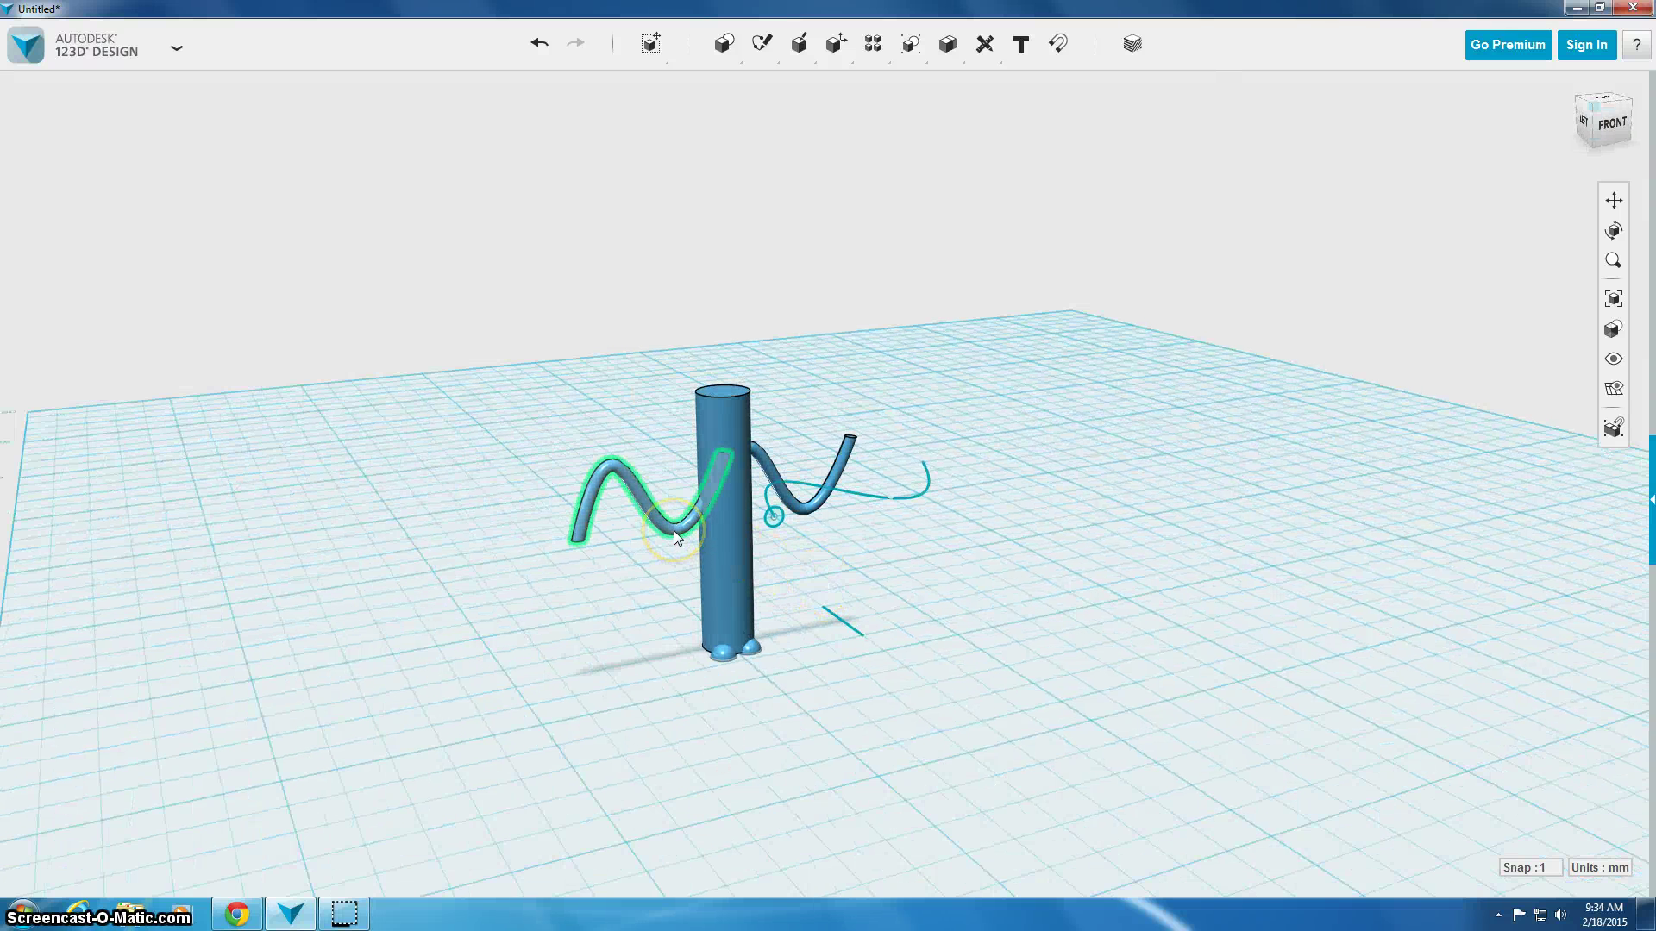
Step: Rotate the copied arm -180 degrees so it mirrors the first arm
left_click(699, 856)
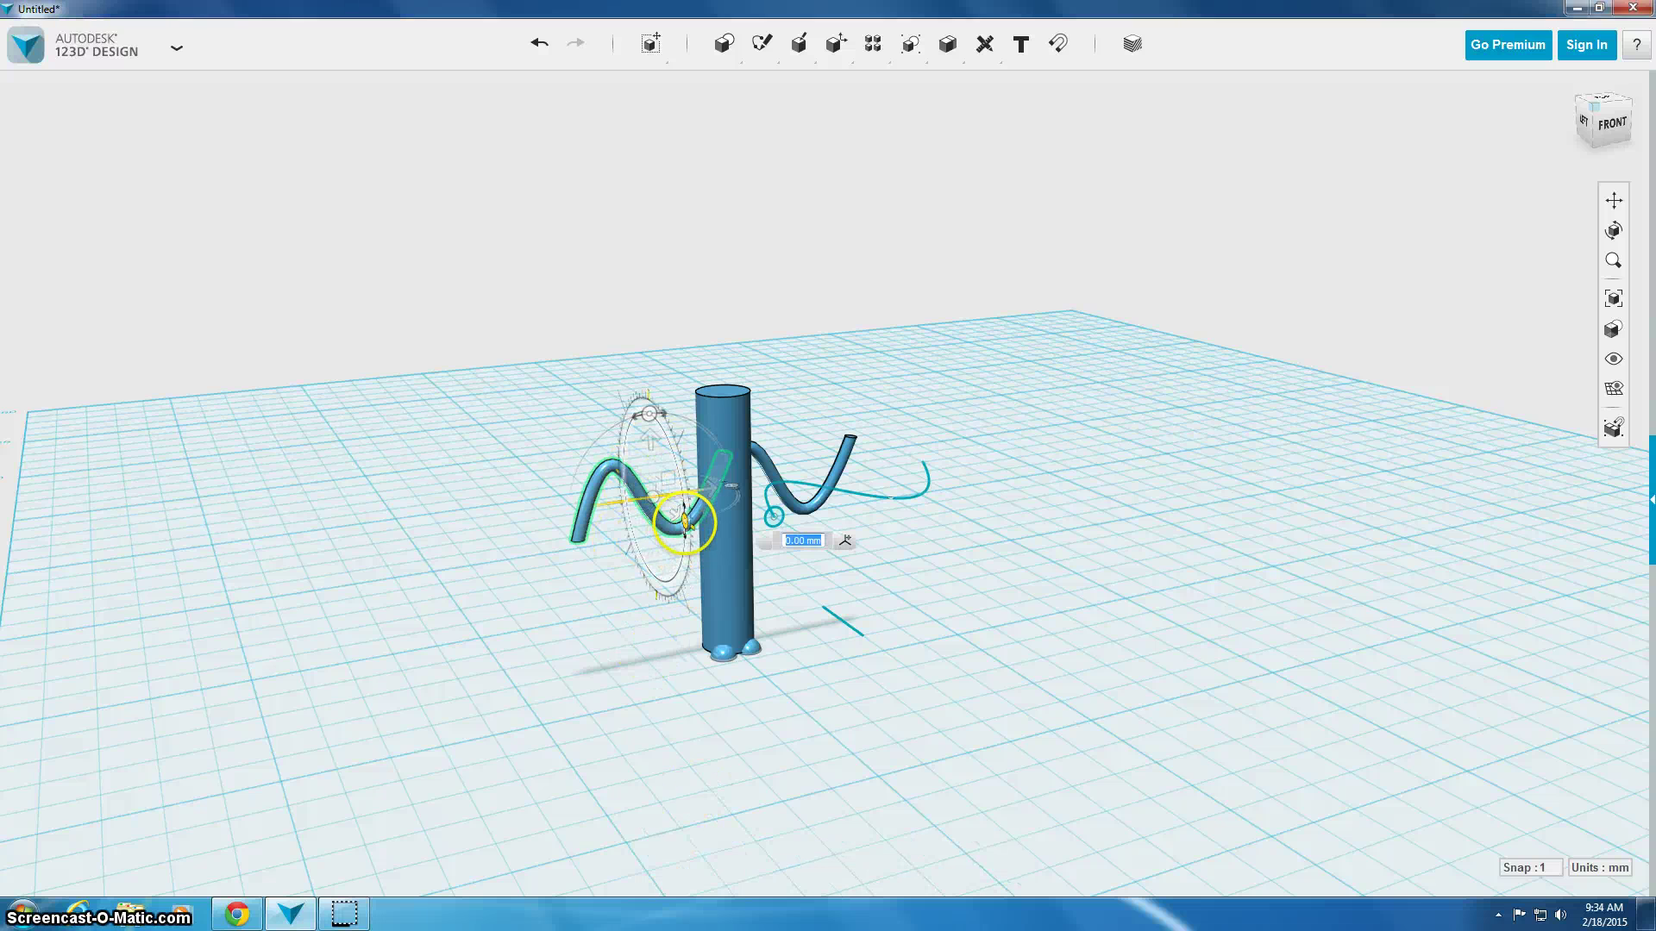
left_click_drag(684, 510, 613, 461)
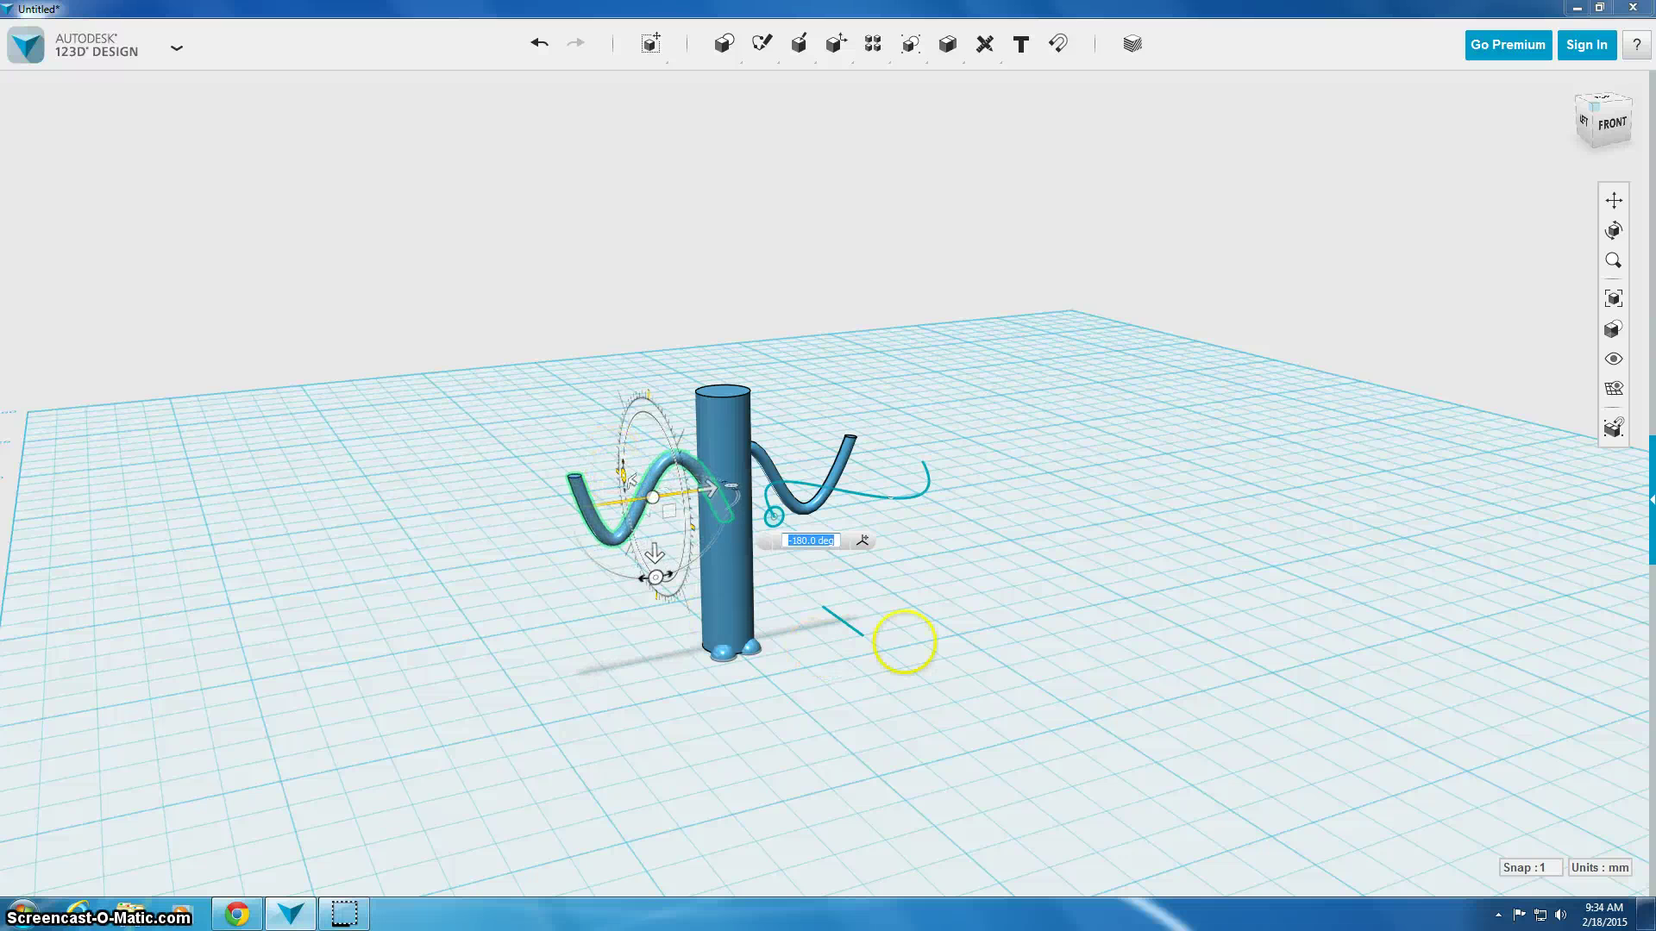
left_click(905, 643)
right_click(992, 634)
right_click_drag(1024, 629, 983, 613)
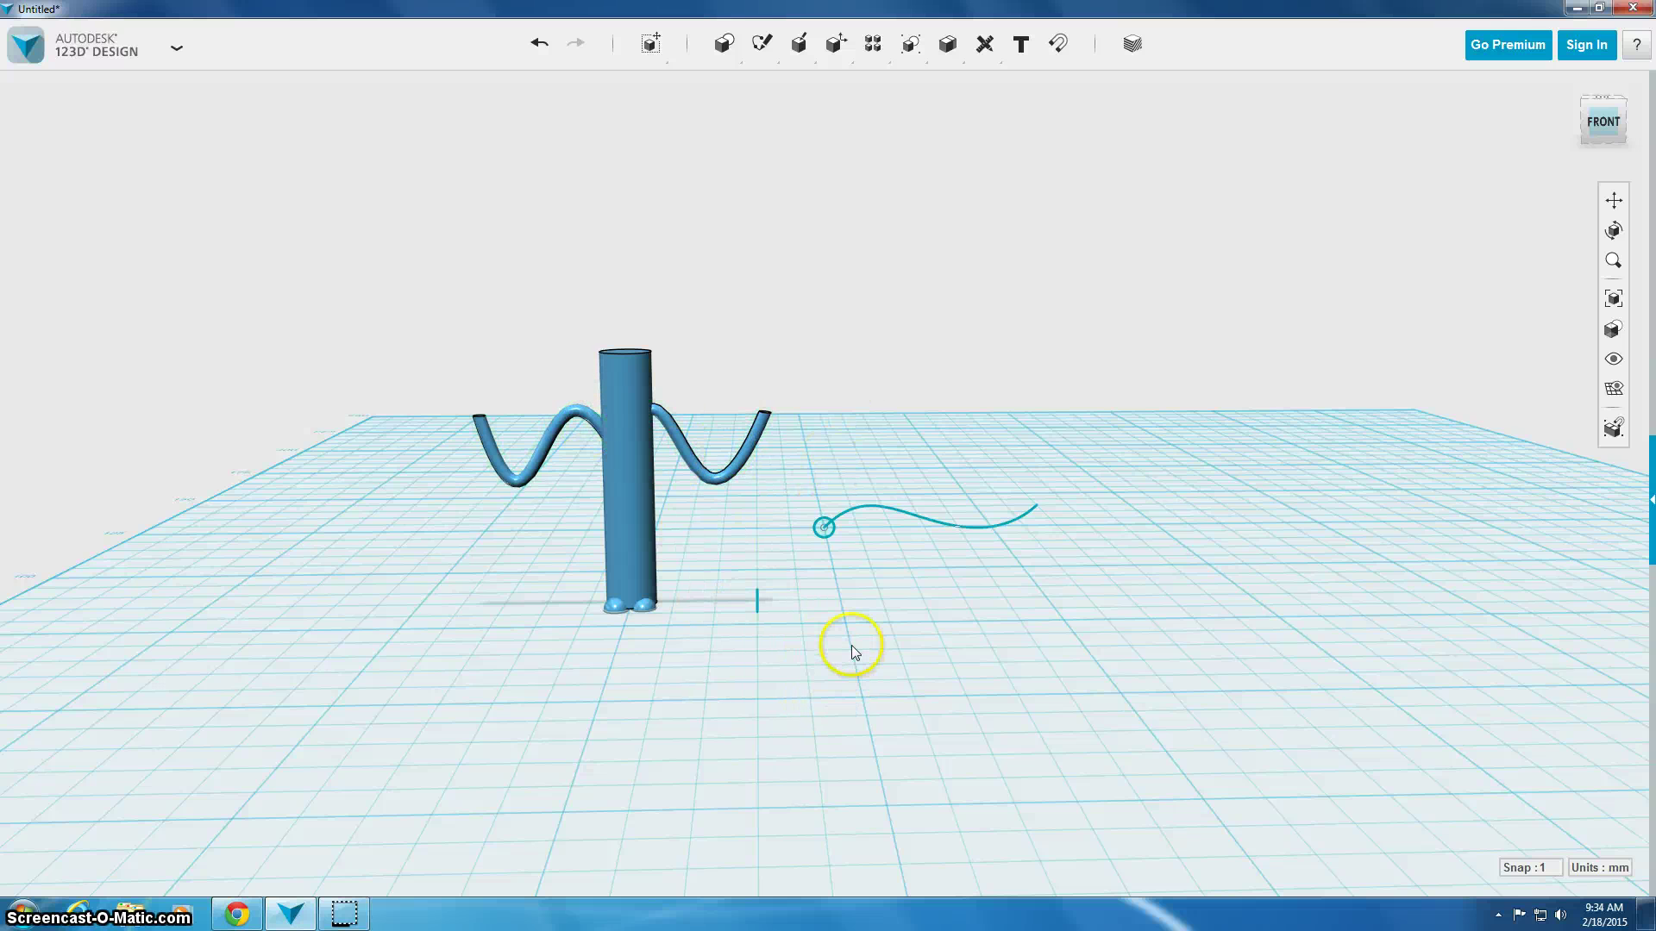
right_click_drag(851, 645, 861, 665)
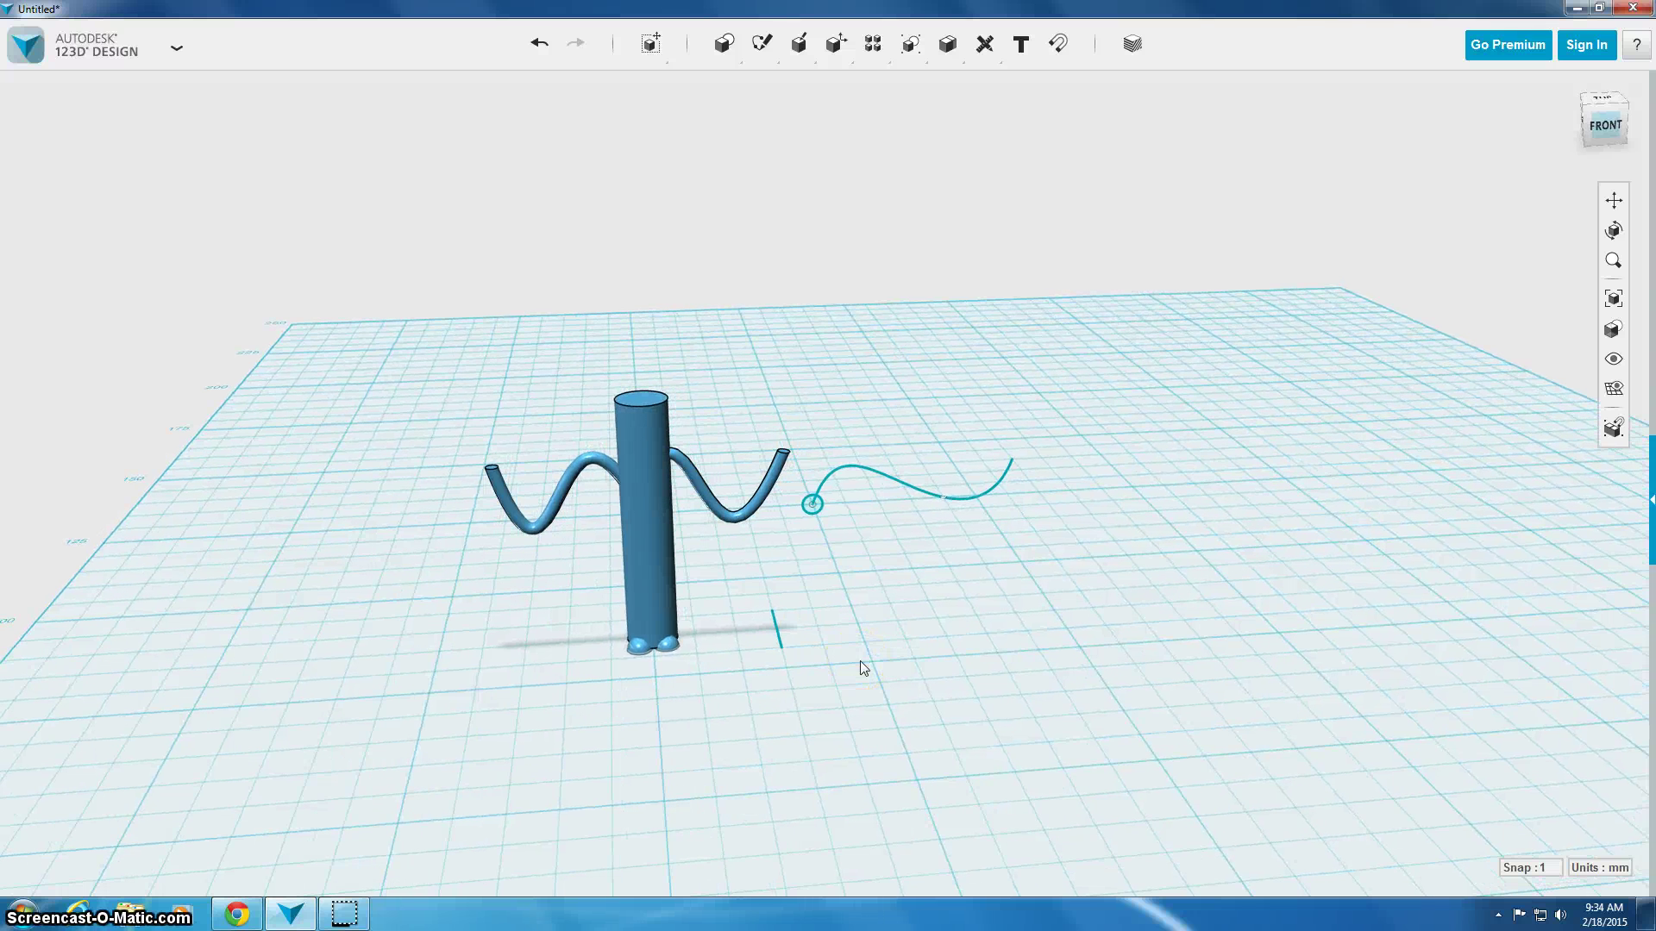
left_click(964, 498)
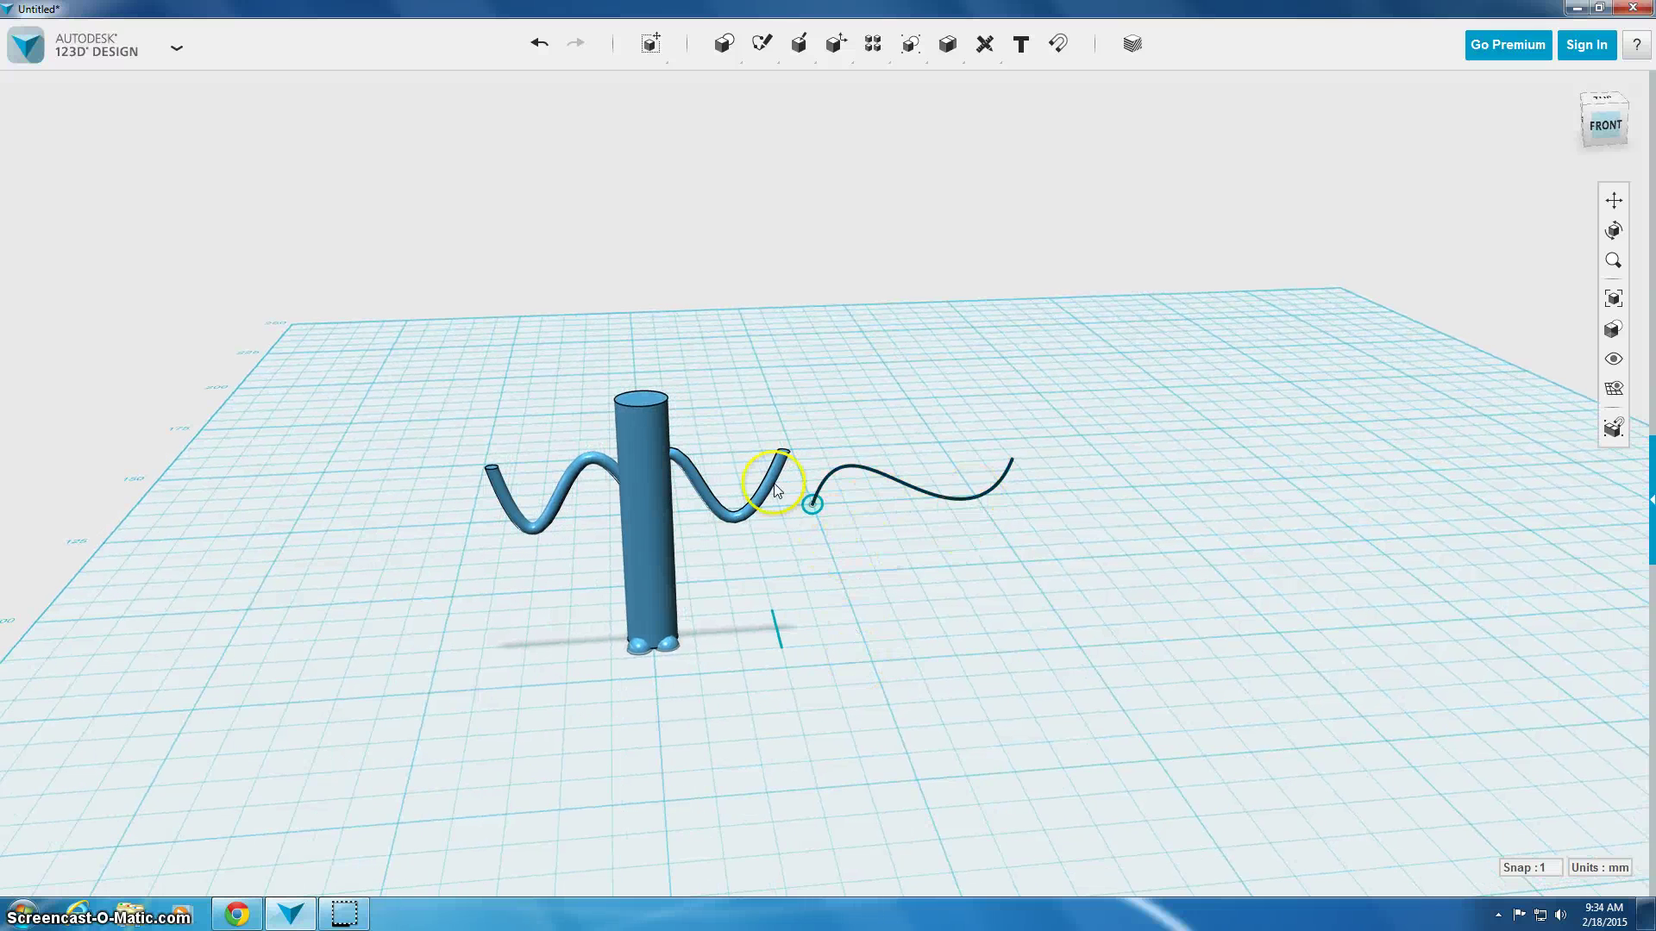
left_click(797, 620)
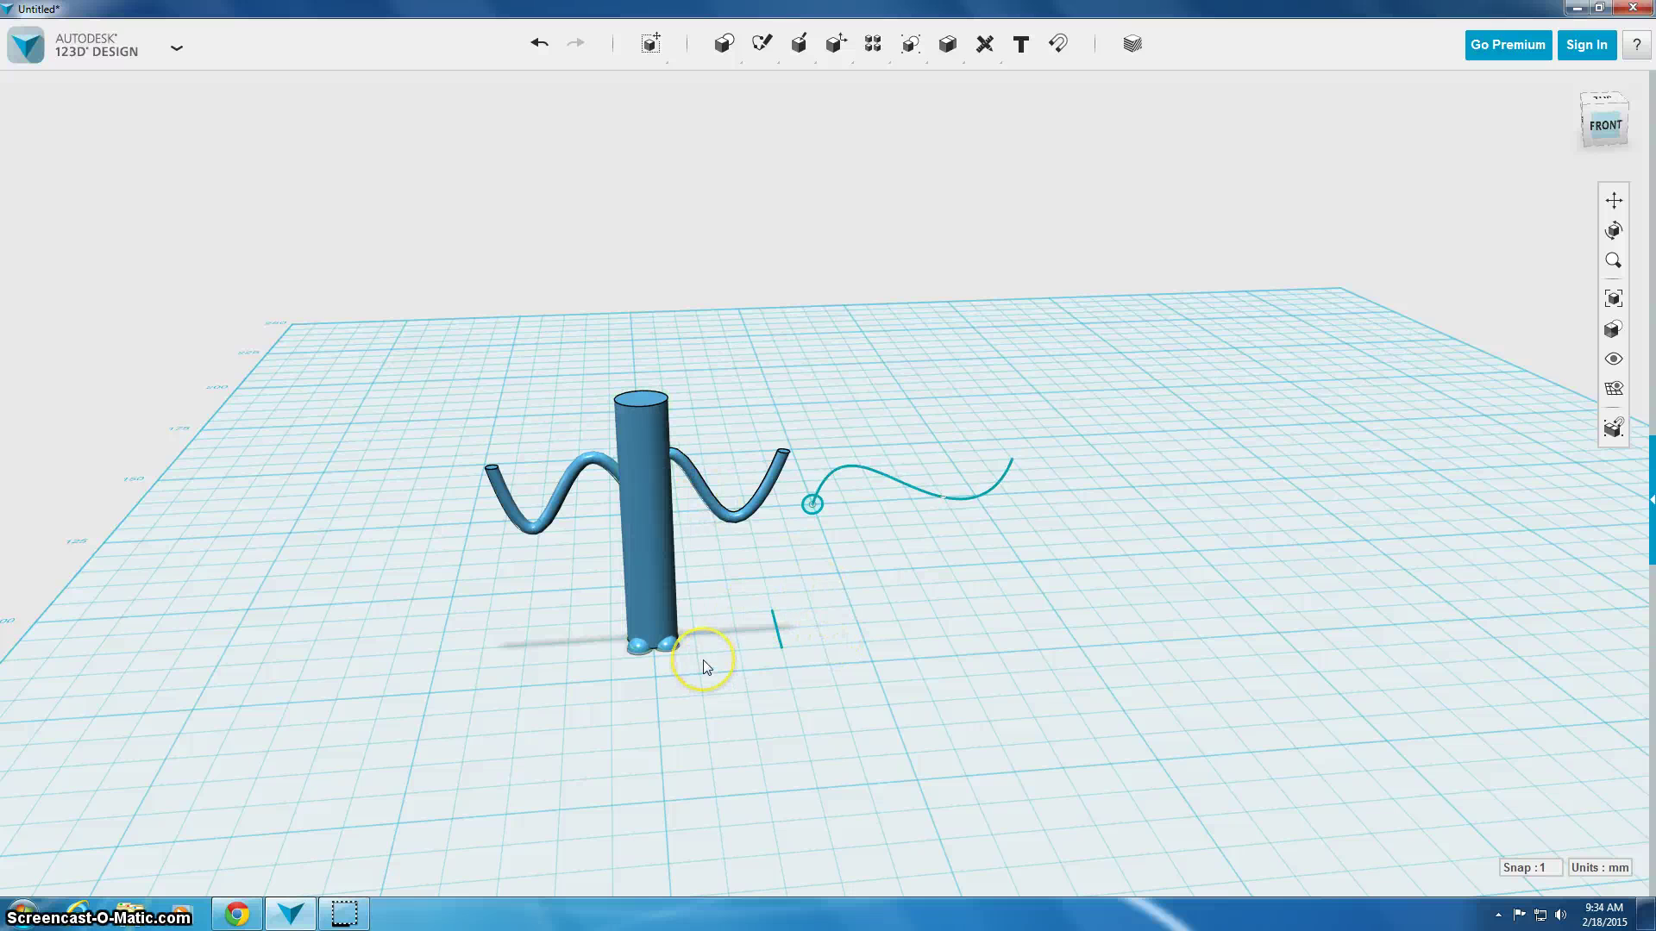